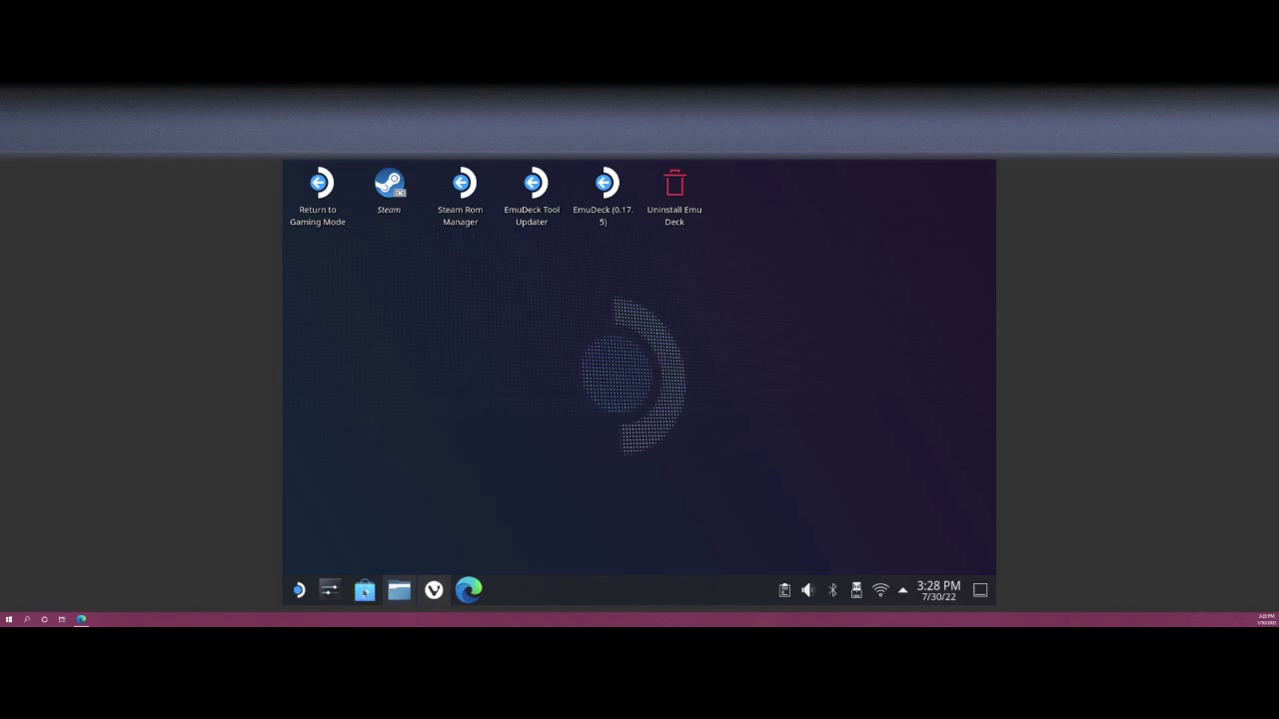
Launch ProtonUp-Qt from the Utilities section of the application launcher.
click(299, 587)
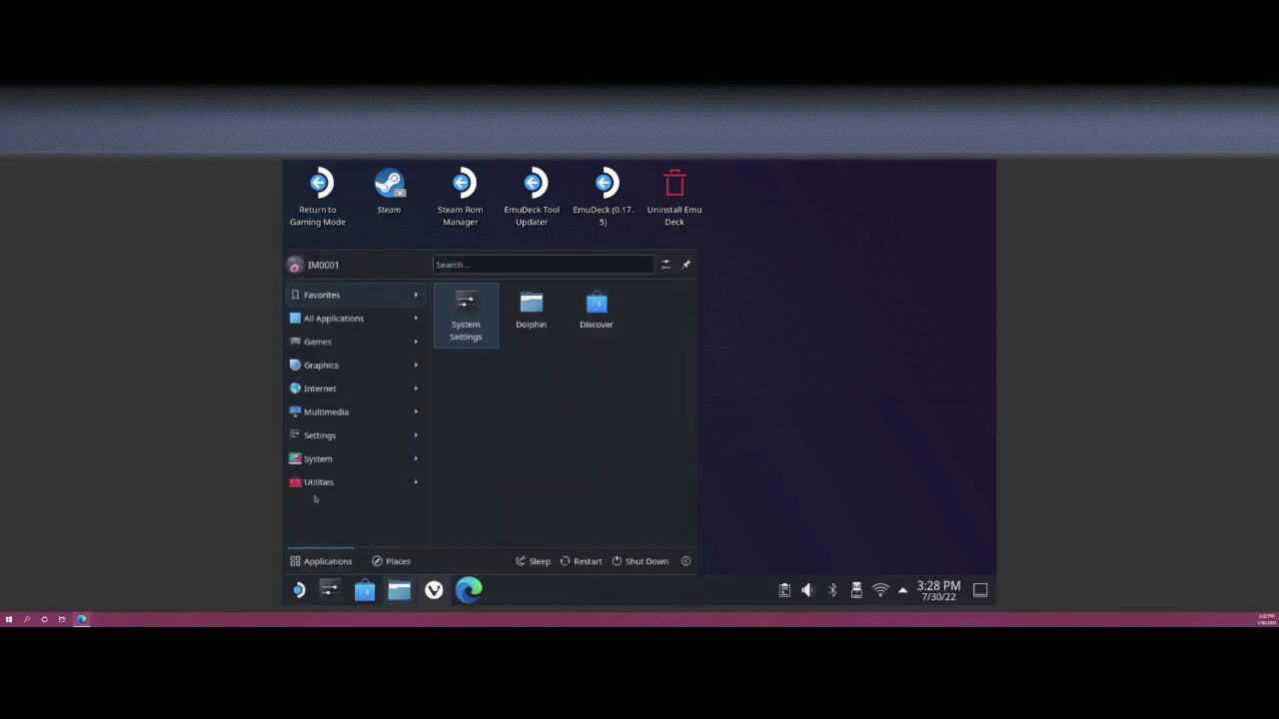
mouse_move(317, 483)
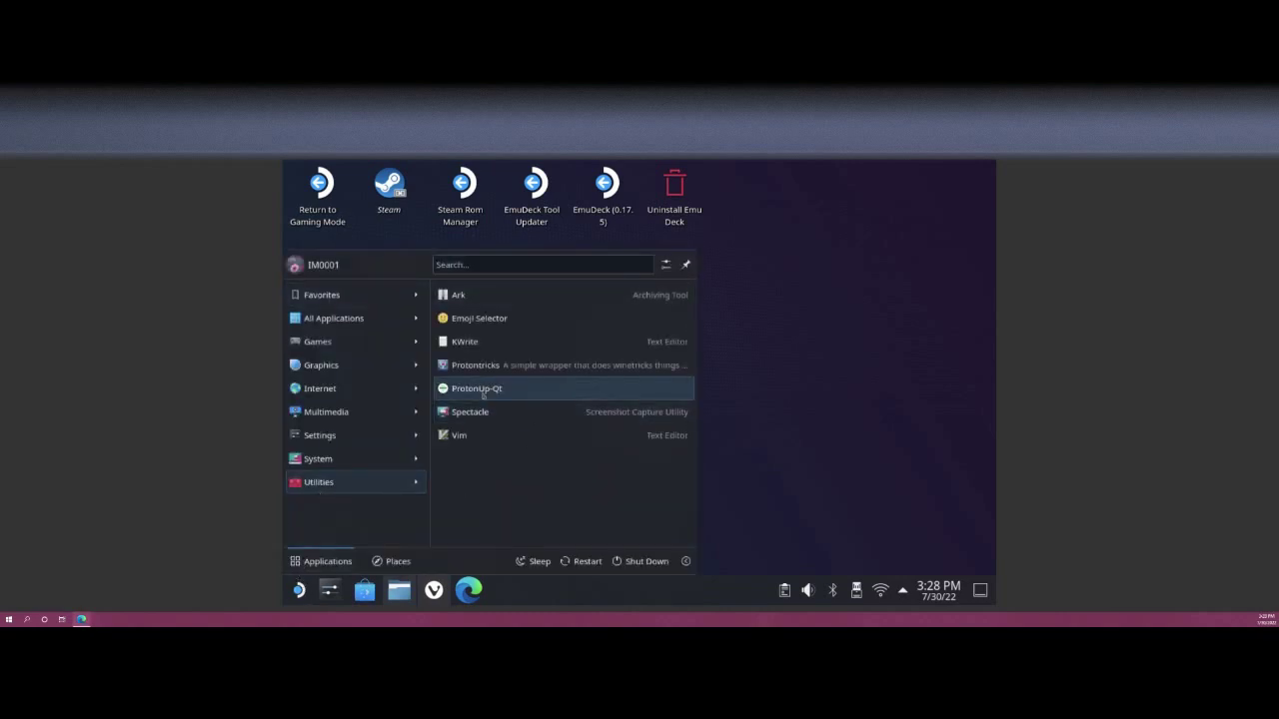
click(505, 390)
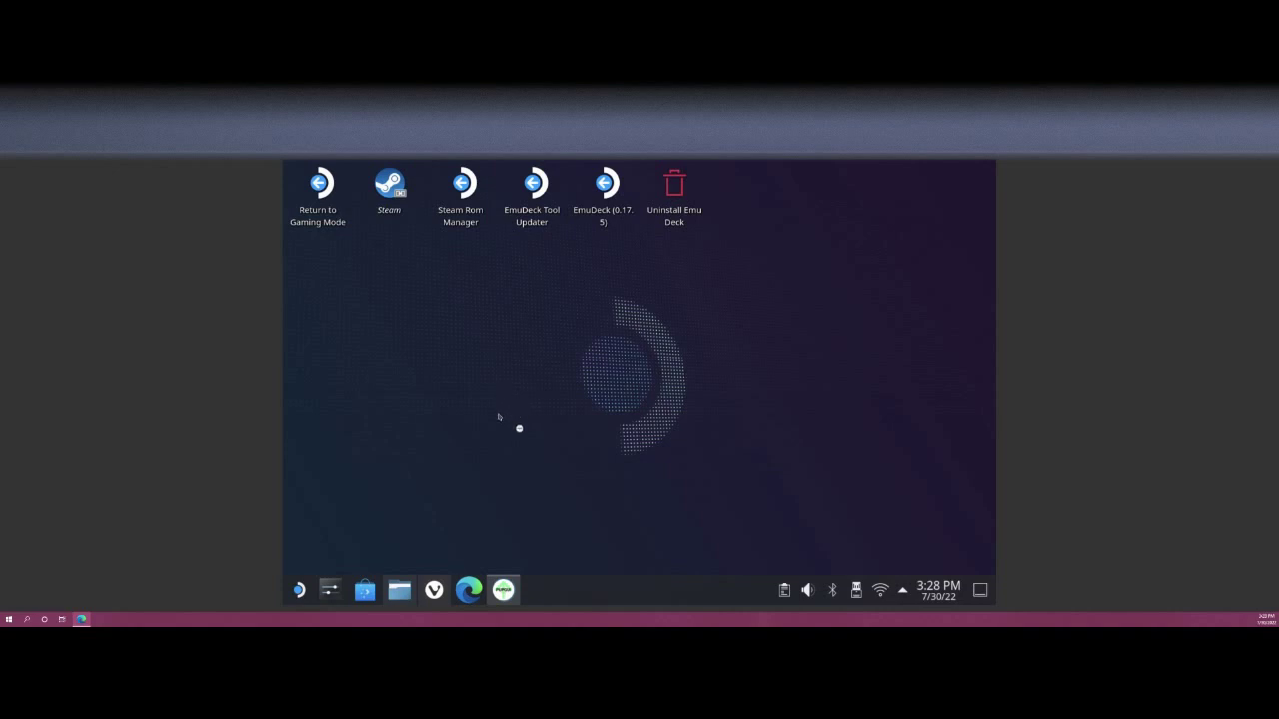
Restore the browser and scroll to the release Assets showing the 94.4 MB tar.xz archive.
click(434, 589)
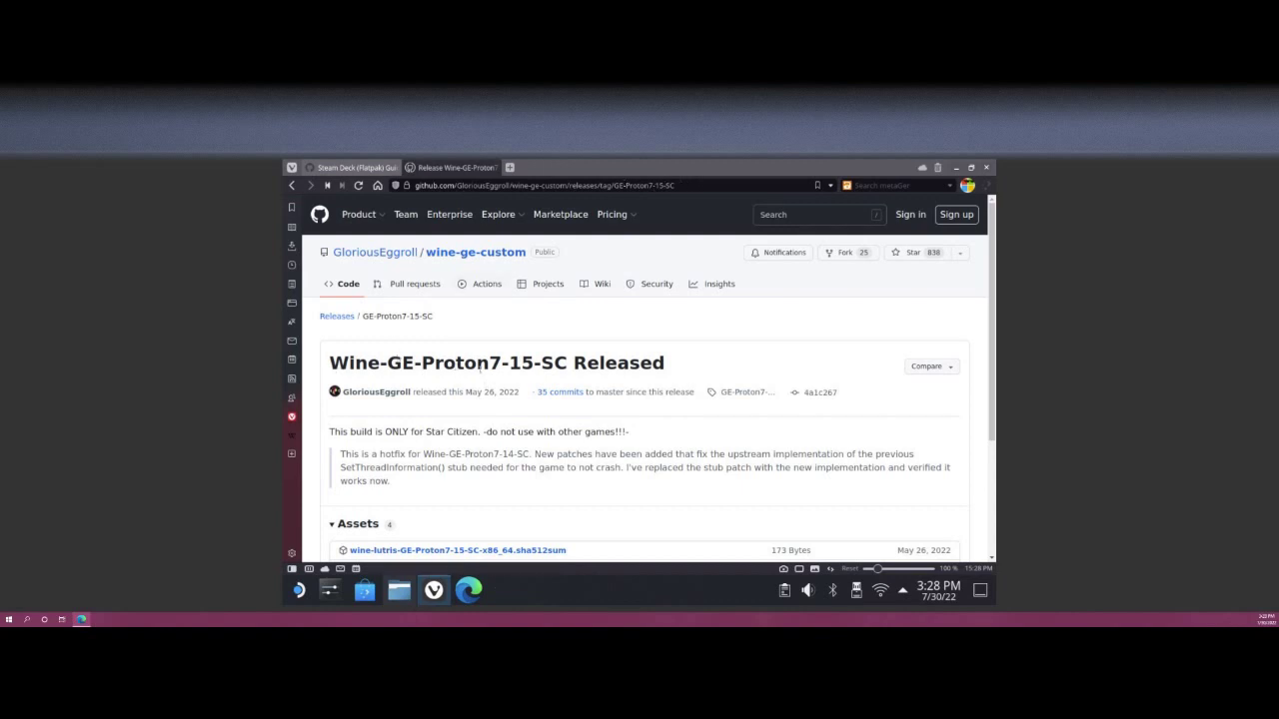
scroll(729, 373, down, 1)
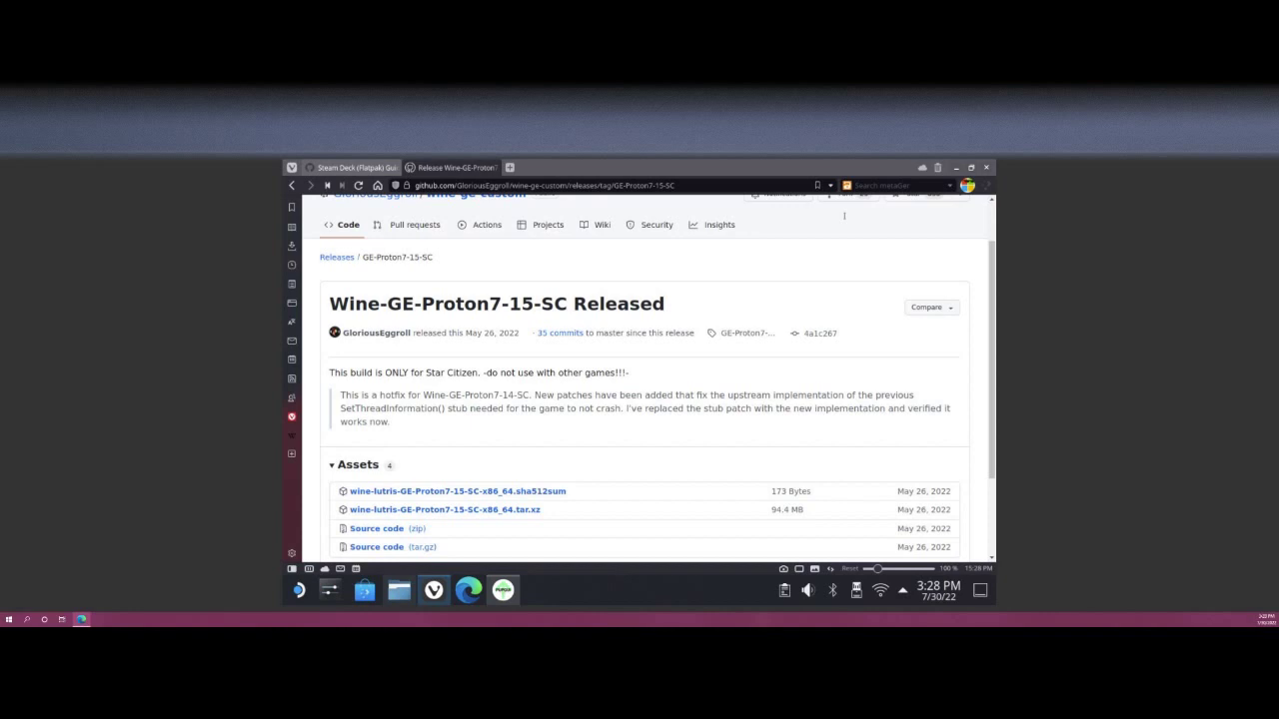
Hide the browser and install GE-Proton7-15 for Steam with ProtonUp-Qt's Add version.
click(955, 168)
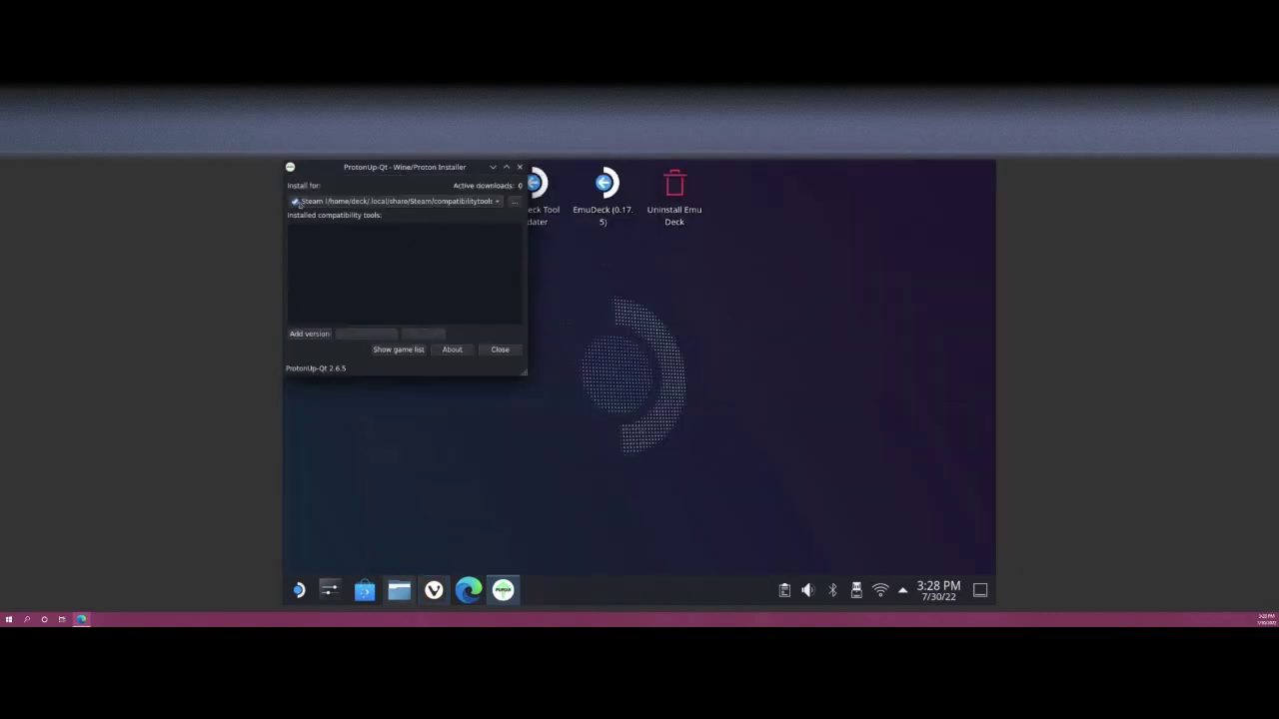
click(317, 203)
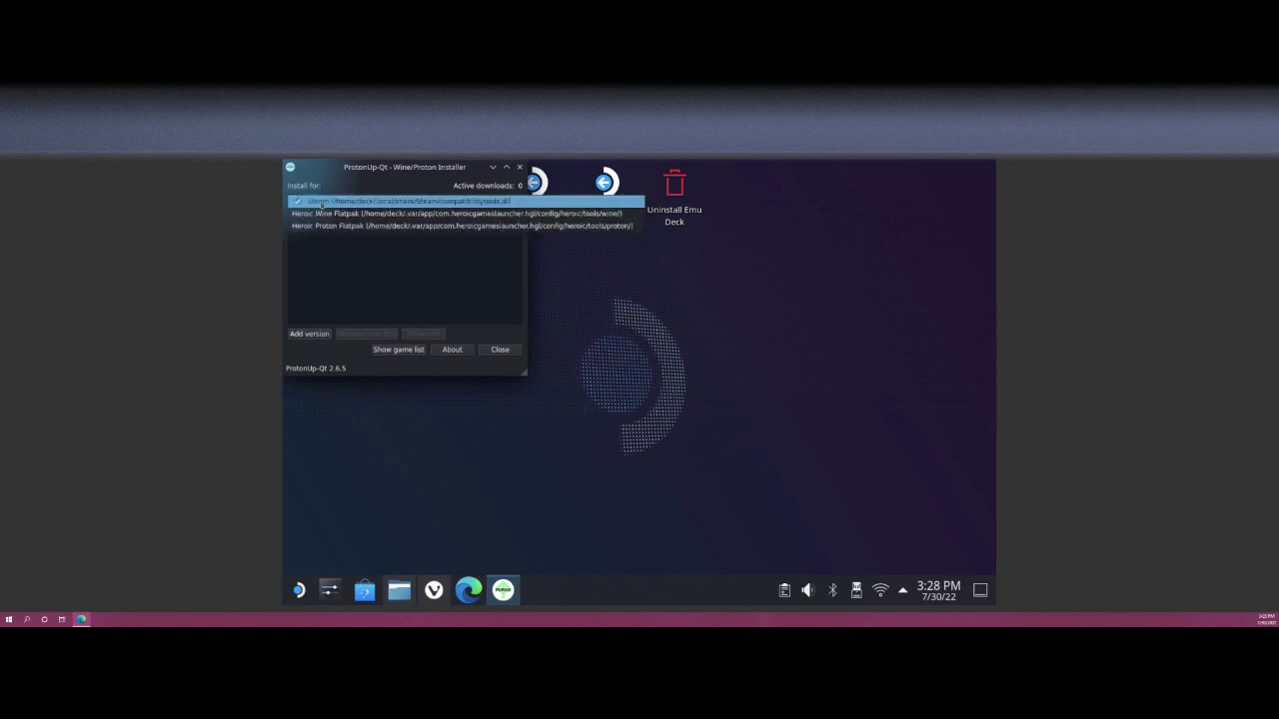
click(320, 202)
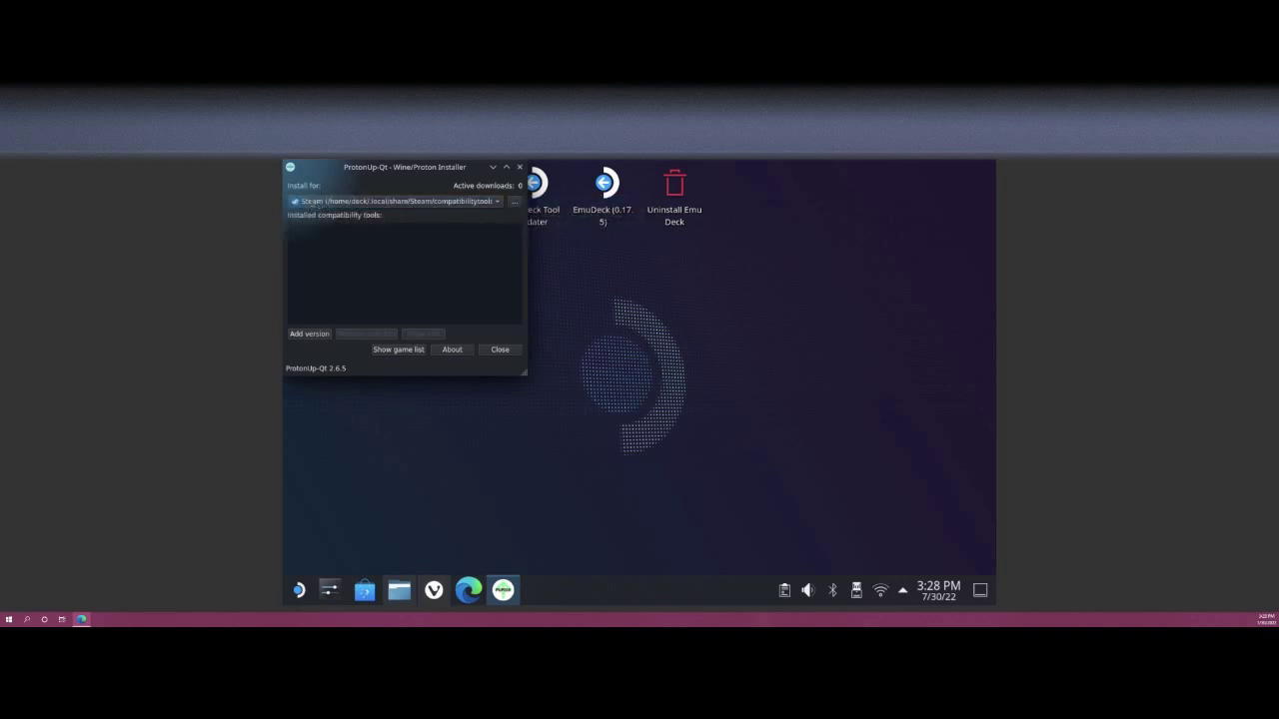
click(310, 335)
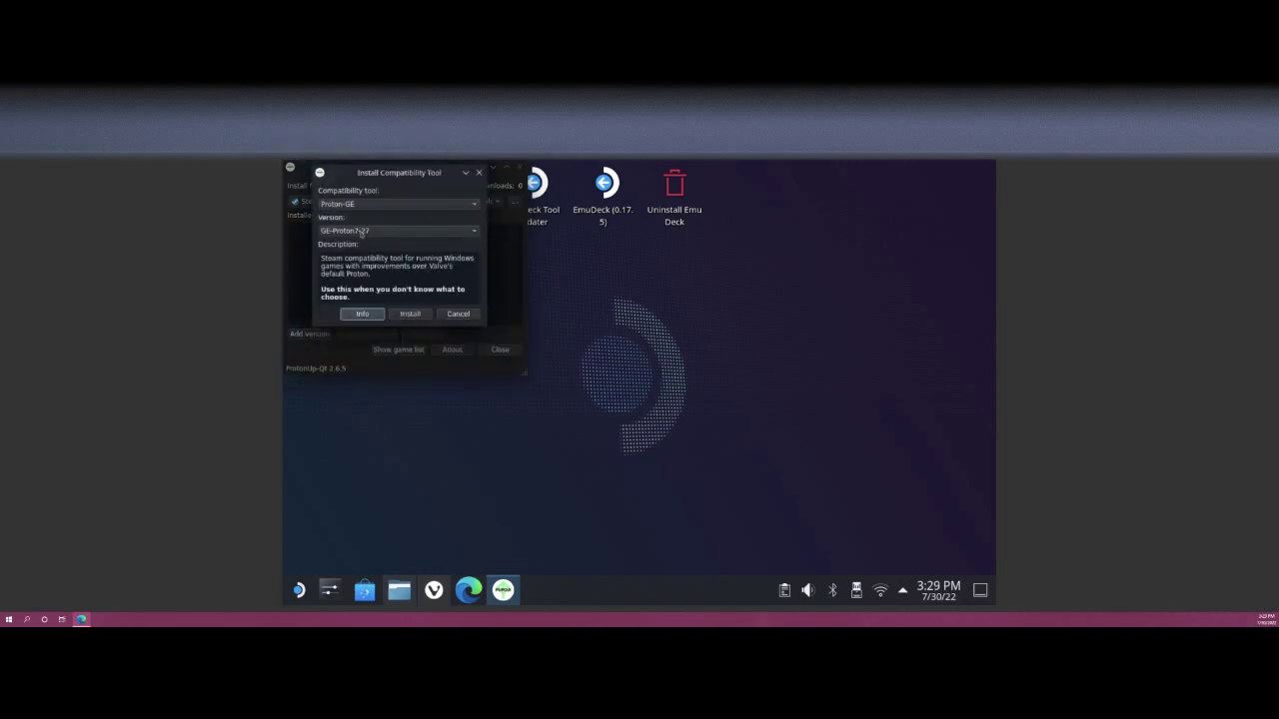
click(361, 232)
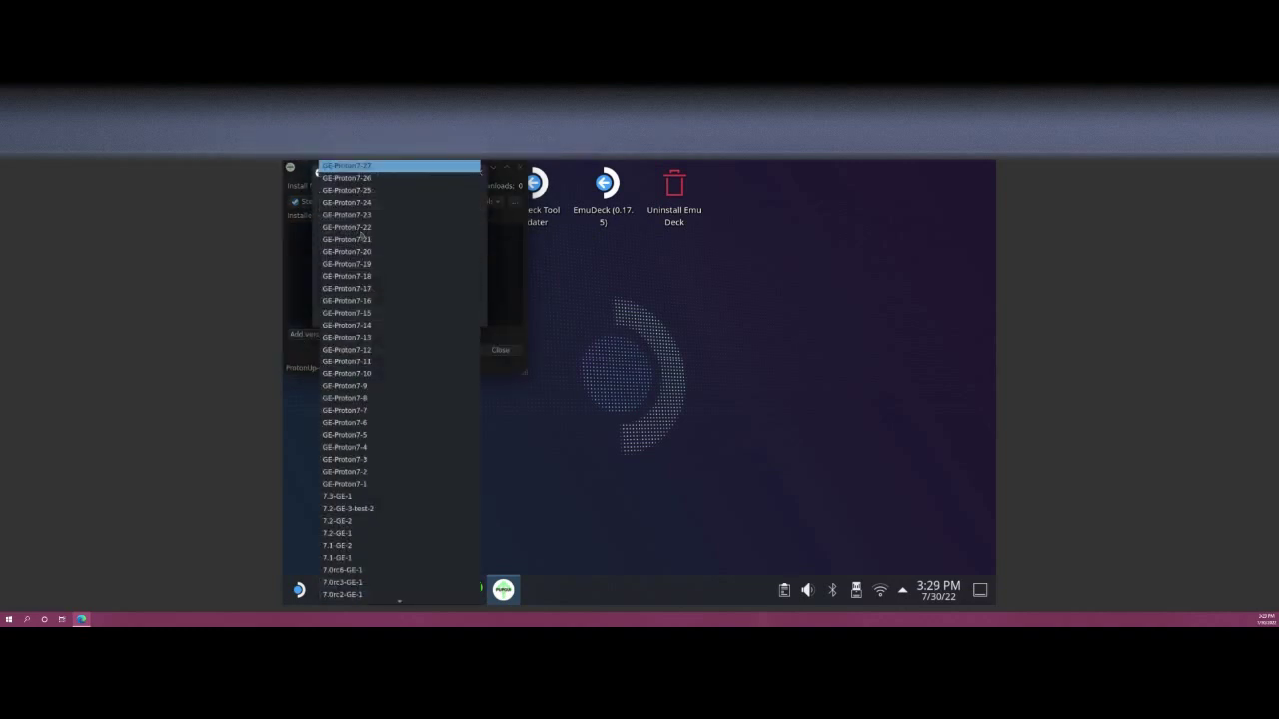
click(370, 313)
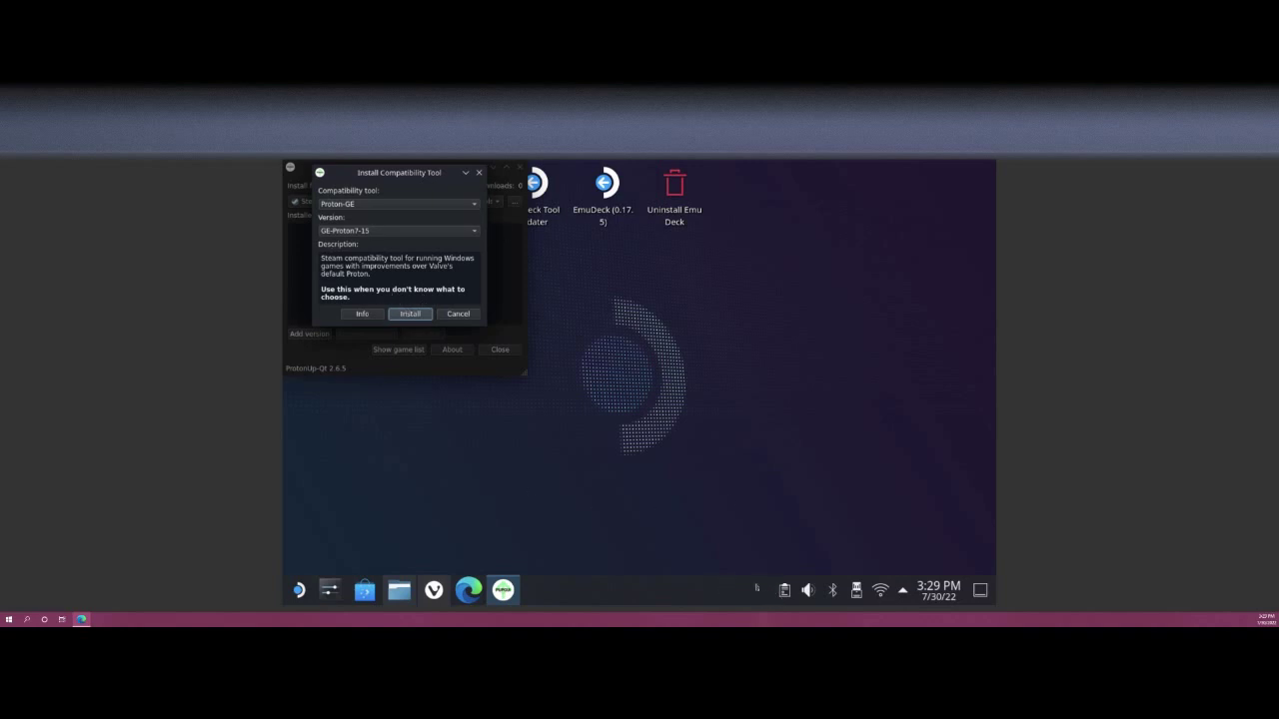
key(Return)
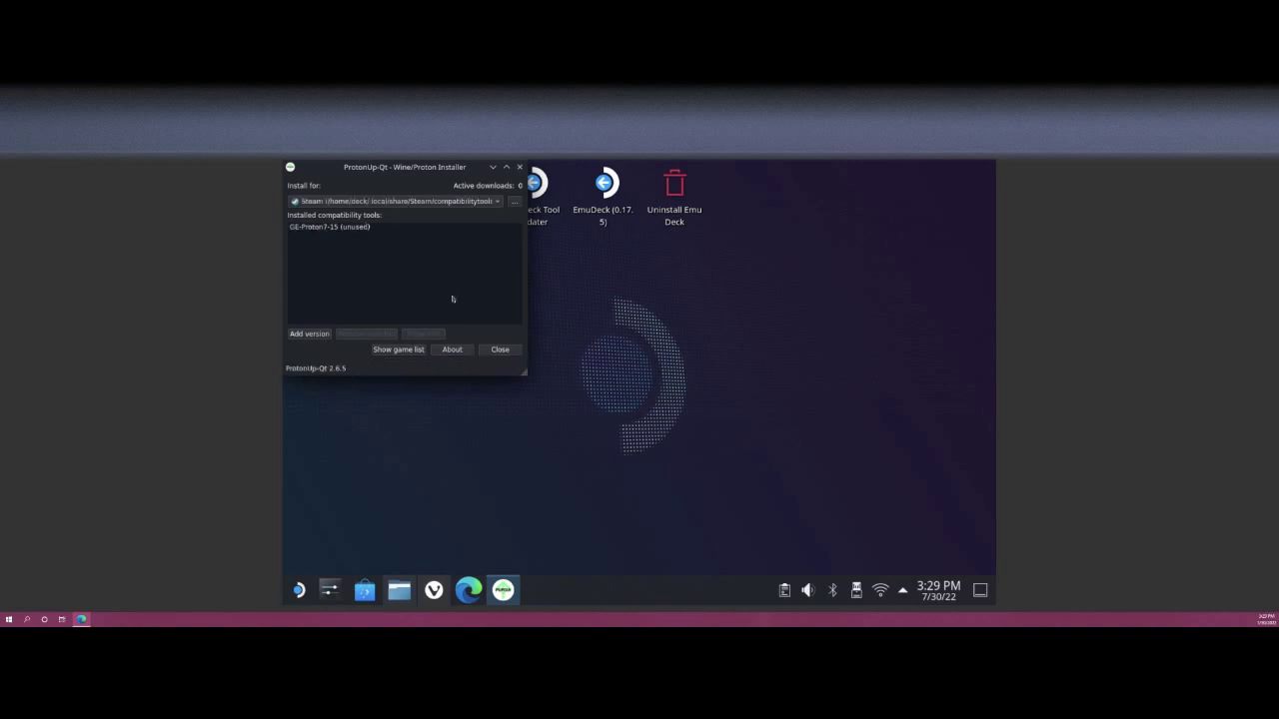
Close ProtonUp-Qt and extract the wine-lutris-GE-Proton7-15-SC archive in Downloads into its own subfolder.
click(499, 350)
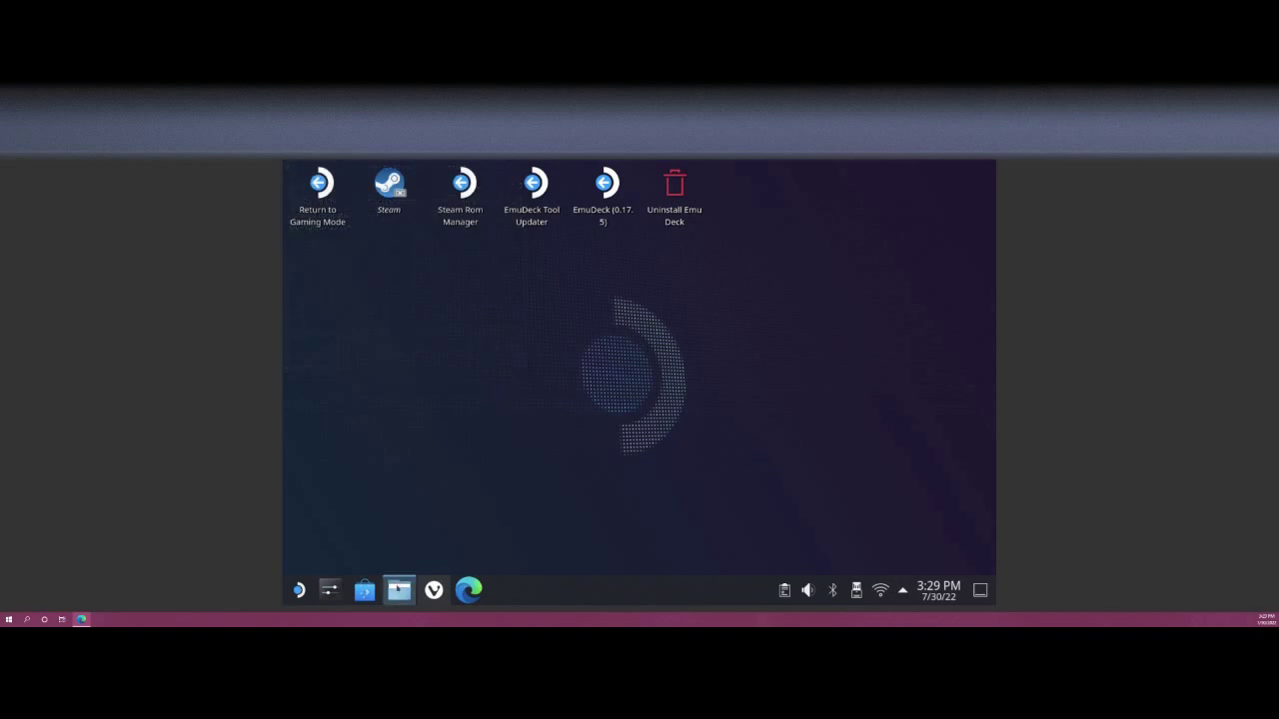
click(398, 589)
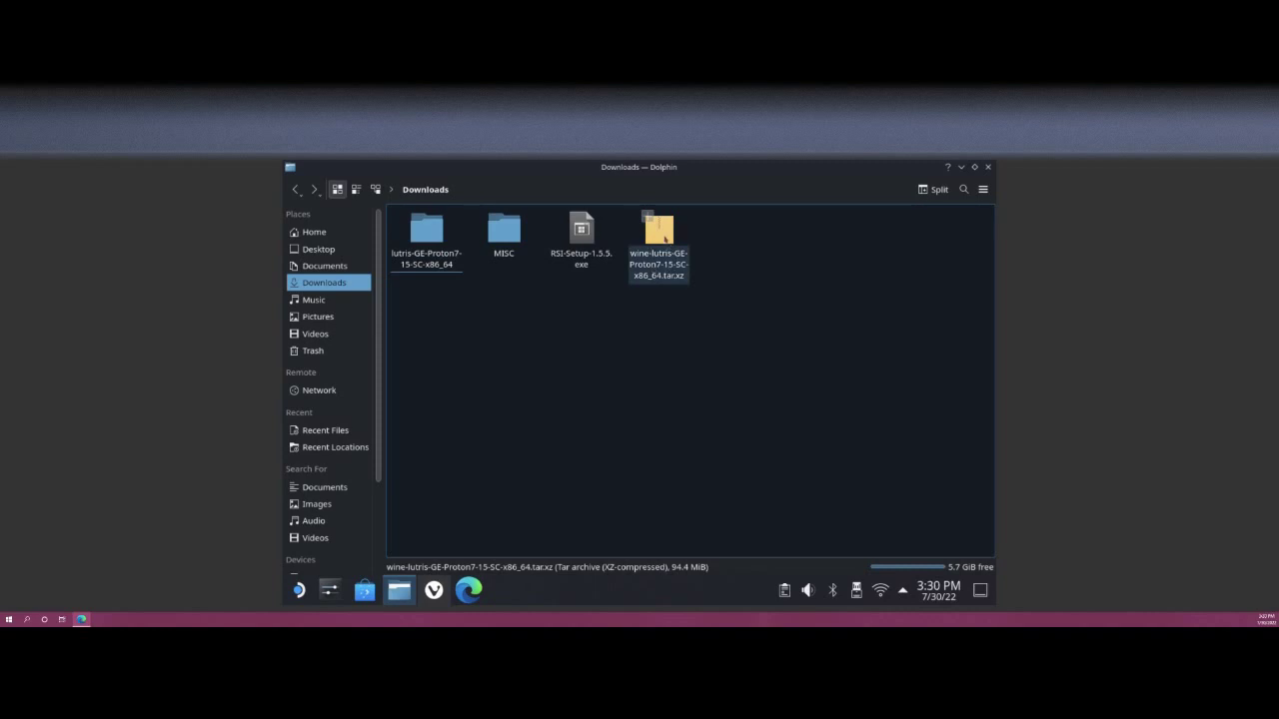
right_click(660, 245)
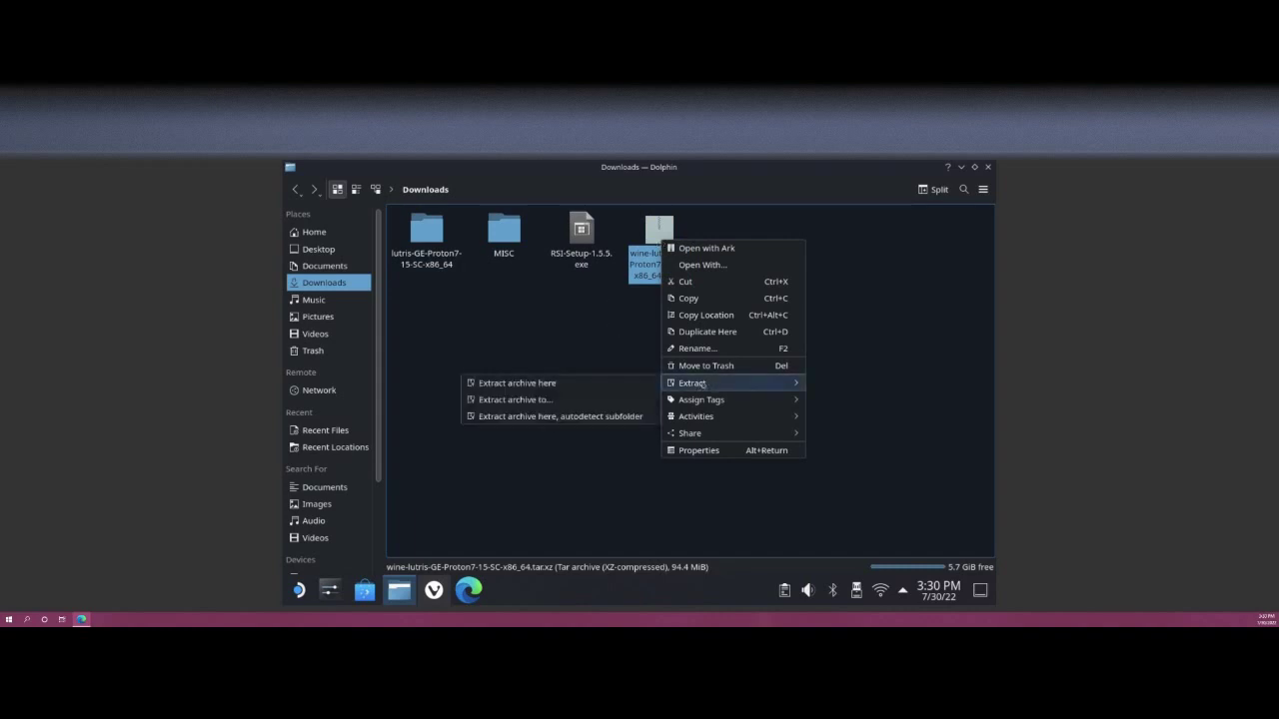
mouse_move(699, 383)
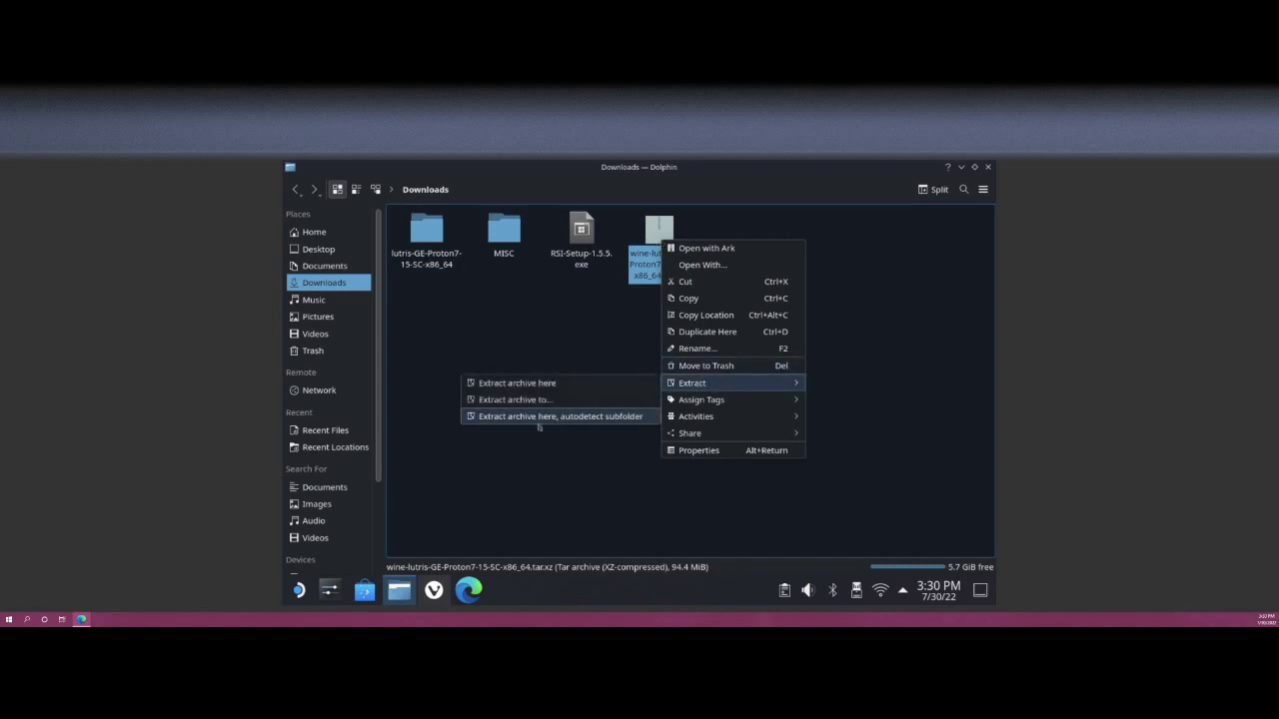
click(516, 382)
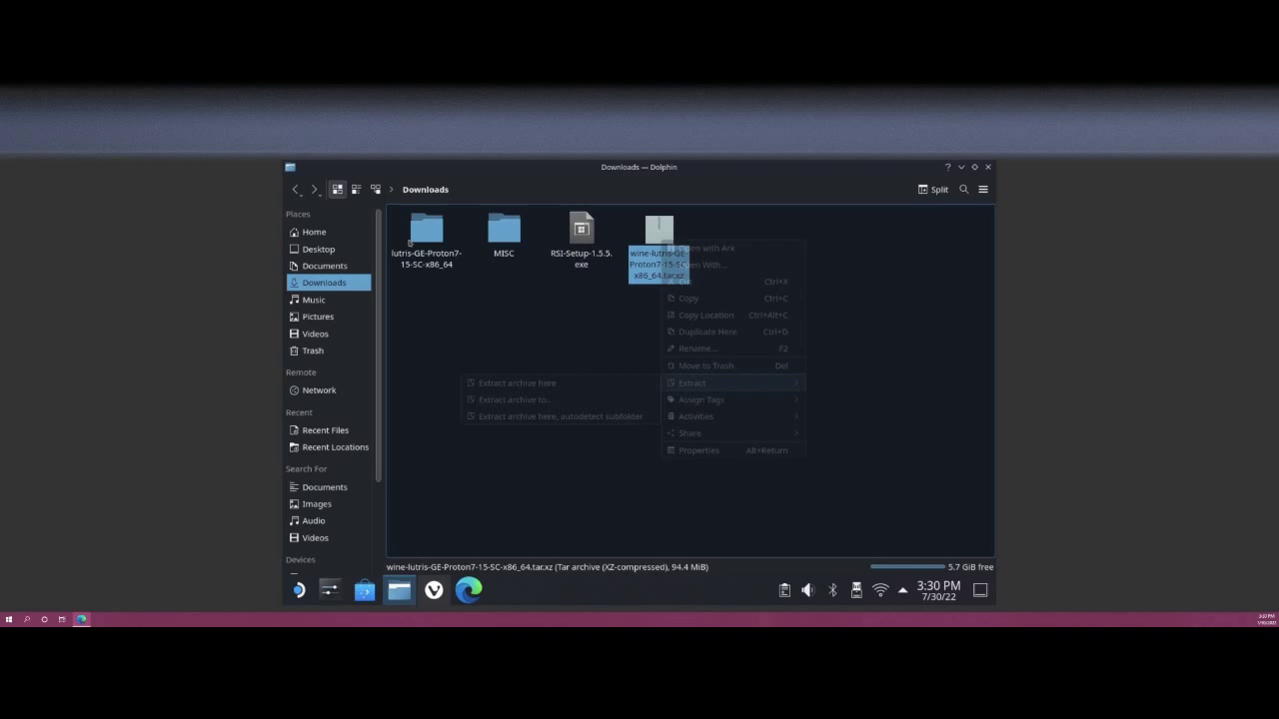
Cut the bin, lib, lib64 and share folders from lutris-GE-Proton7-15-SC-x86_64.
click(433, 240)
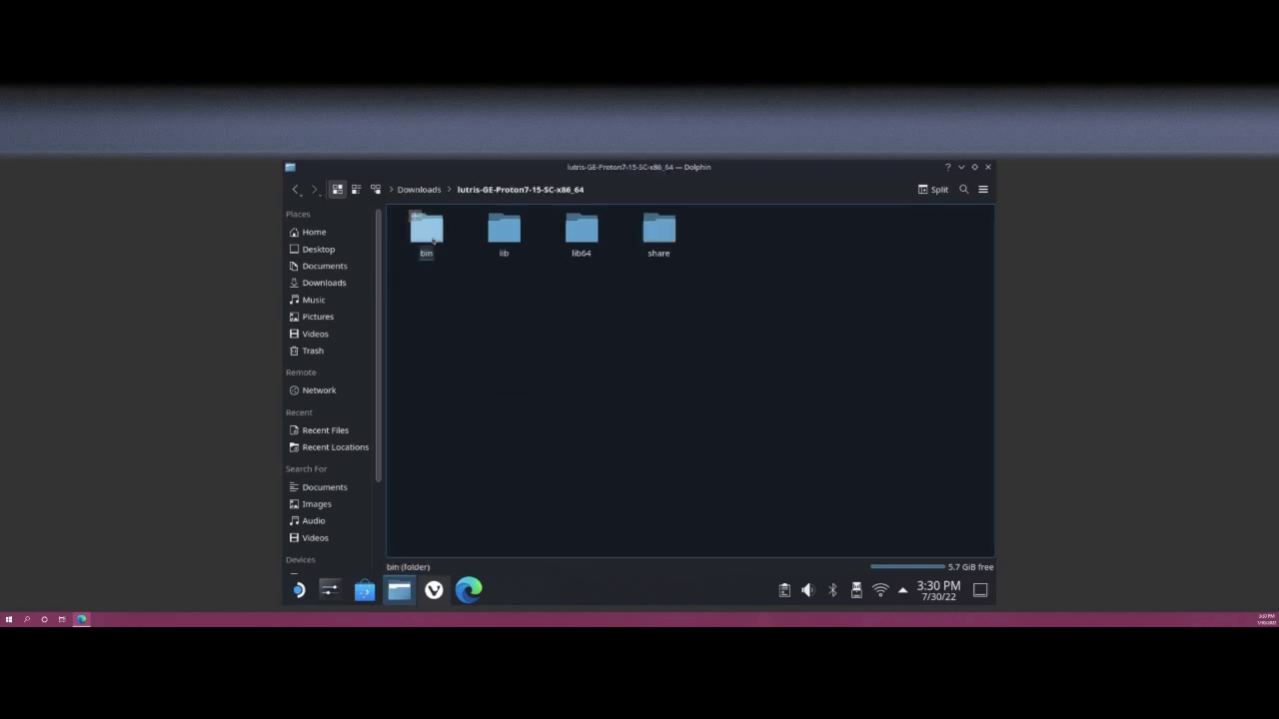
drag(695, 292, 425, 236)
right_click(426, 238)
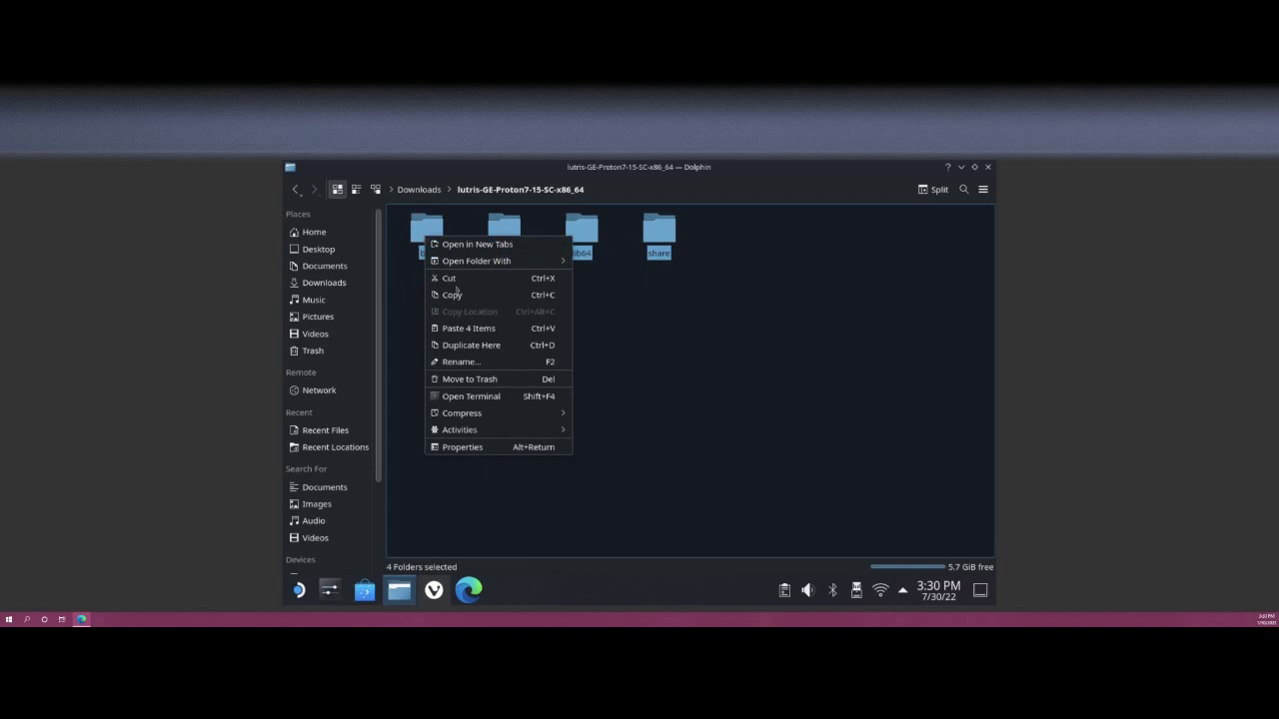
click(452, 279)
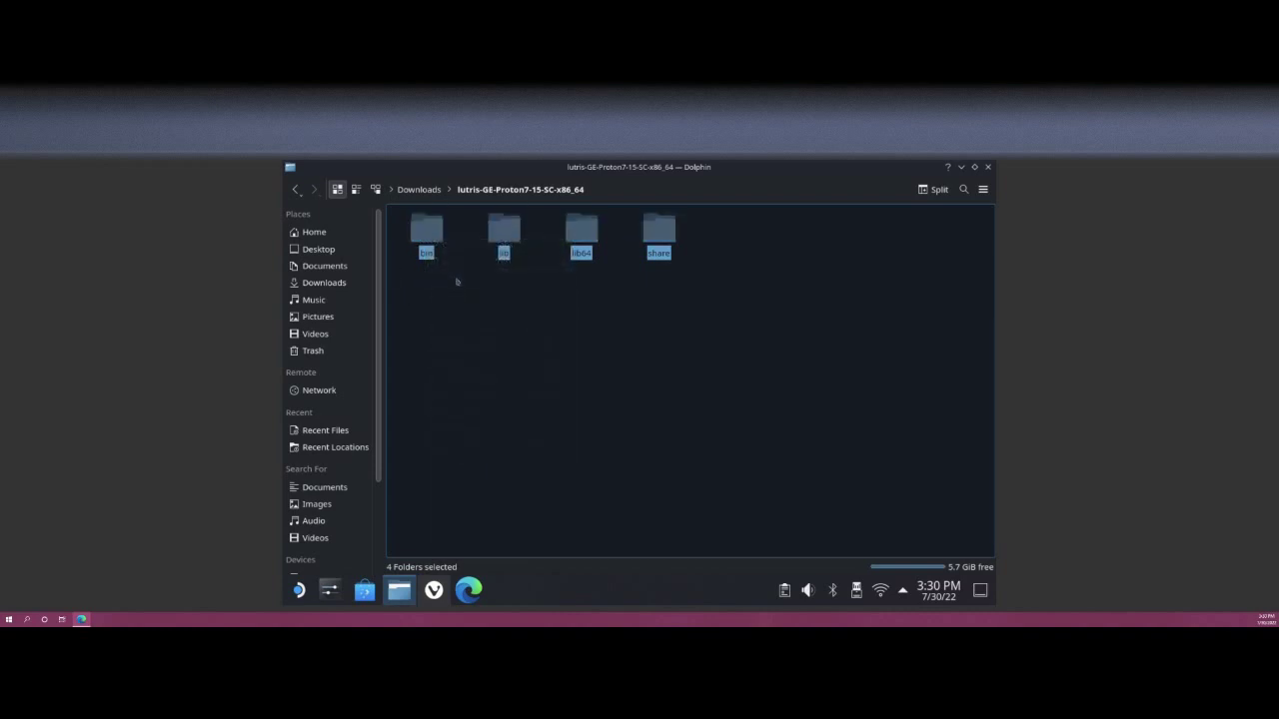
Browse to .local/share/Steam/compatibilitytools.d/GE-Proton7-15/files in the Home folder.
click(315, 232)
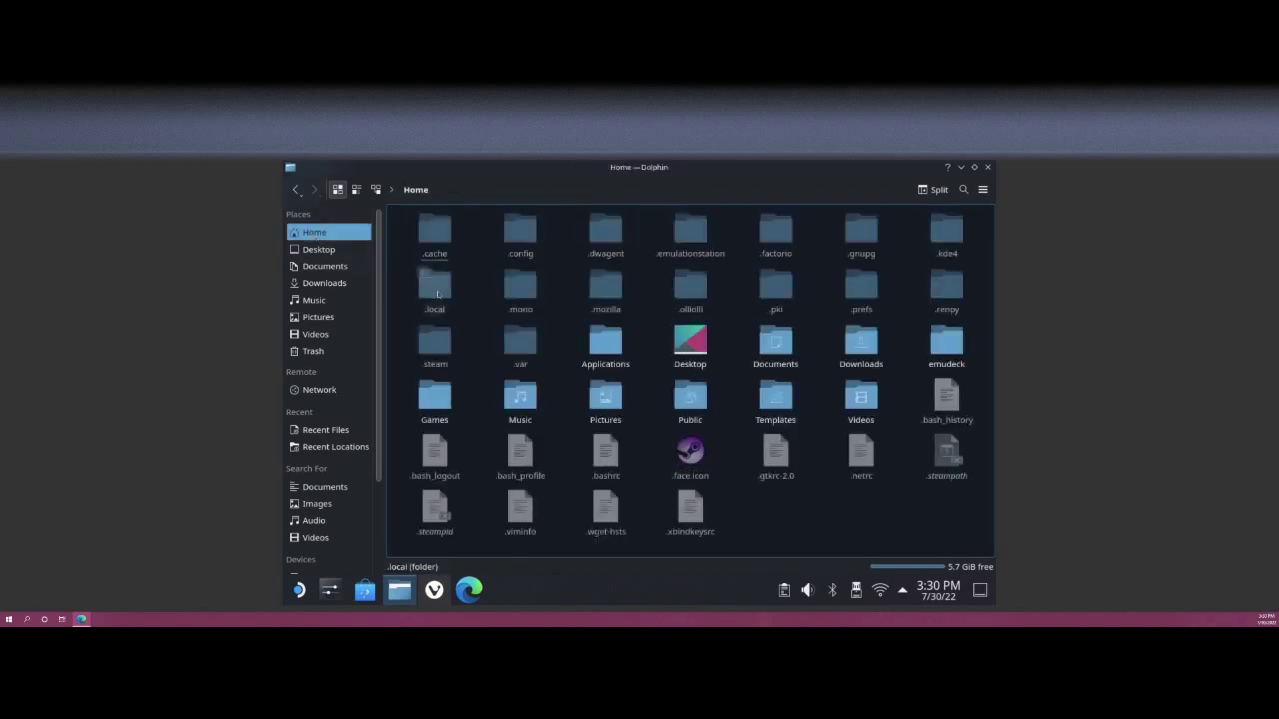
double_click(436, 292)
double_click(504, 232)
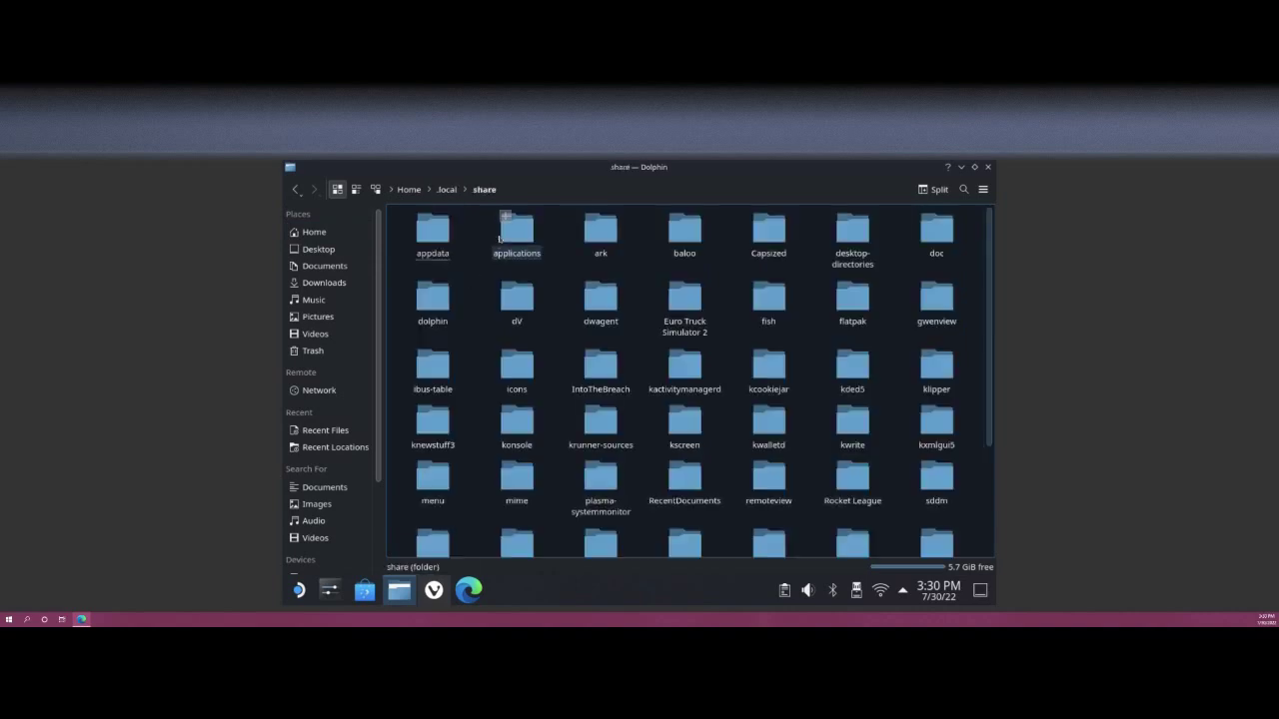
scroll(433, 389, down, 3)
double_click(432, 384)
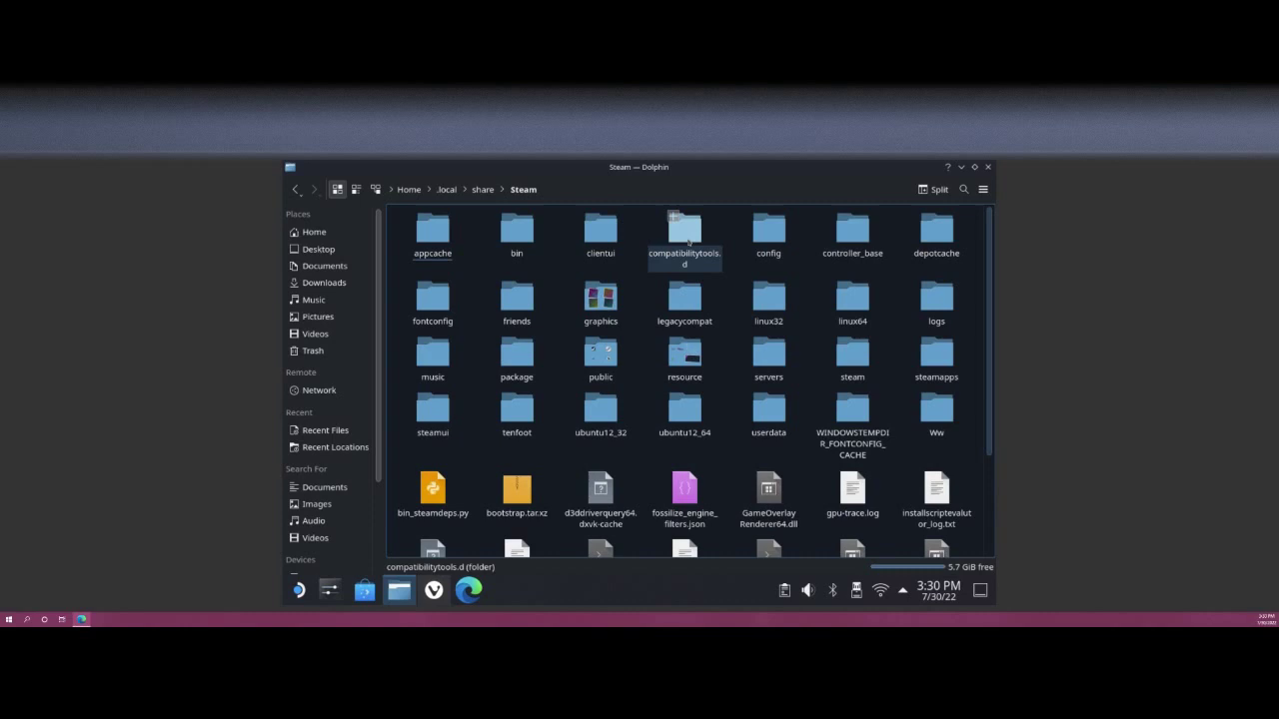
double_click(687, 241)
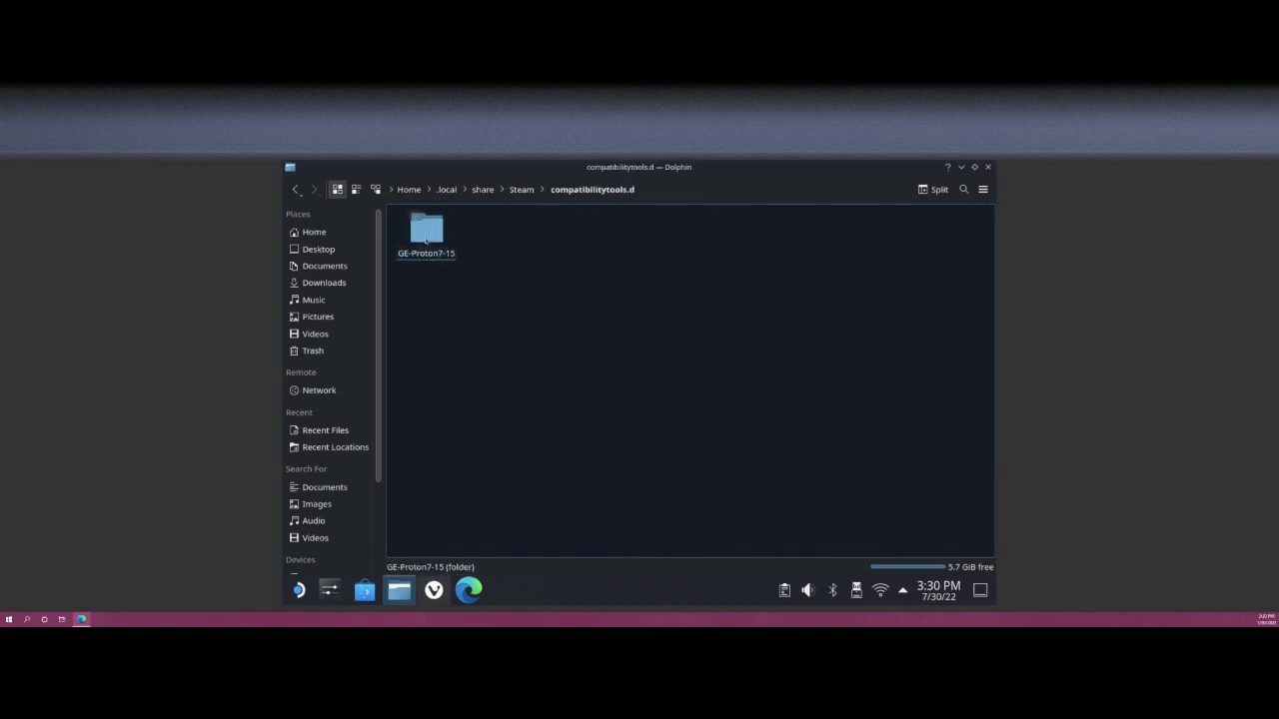
double_click(430, 237)
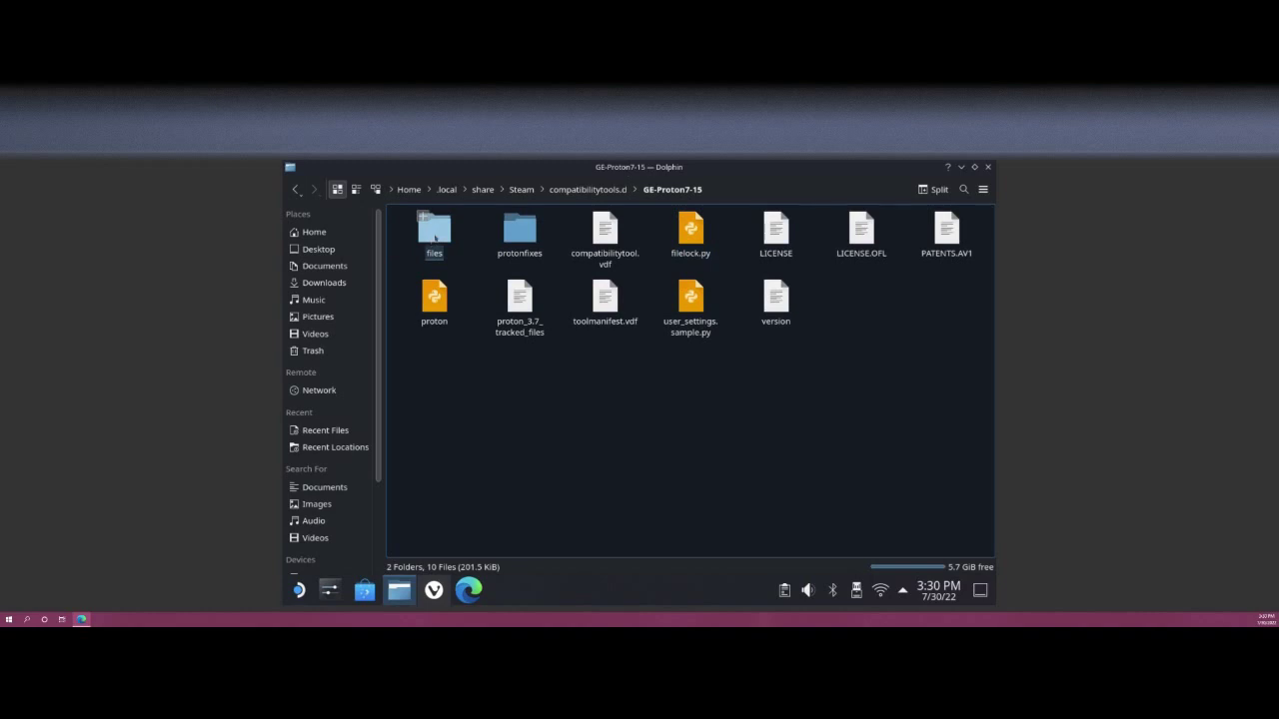
double_click(430, 240)
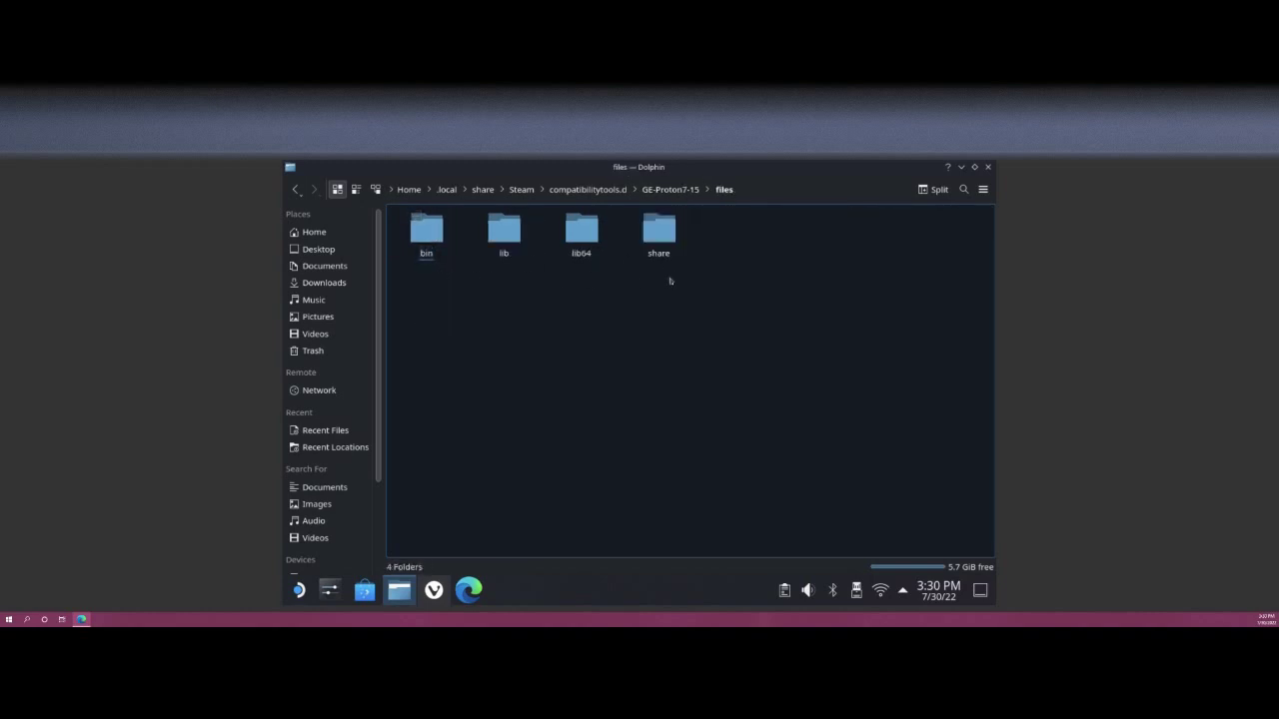
Paste the four folders, merging and overwriting all existing files, and check the move's progress.
right_click(533, 313)
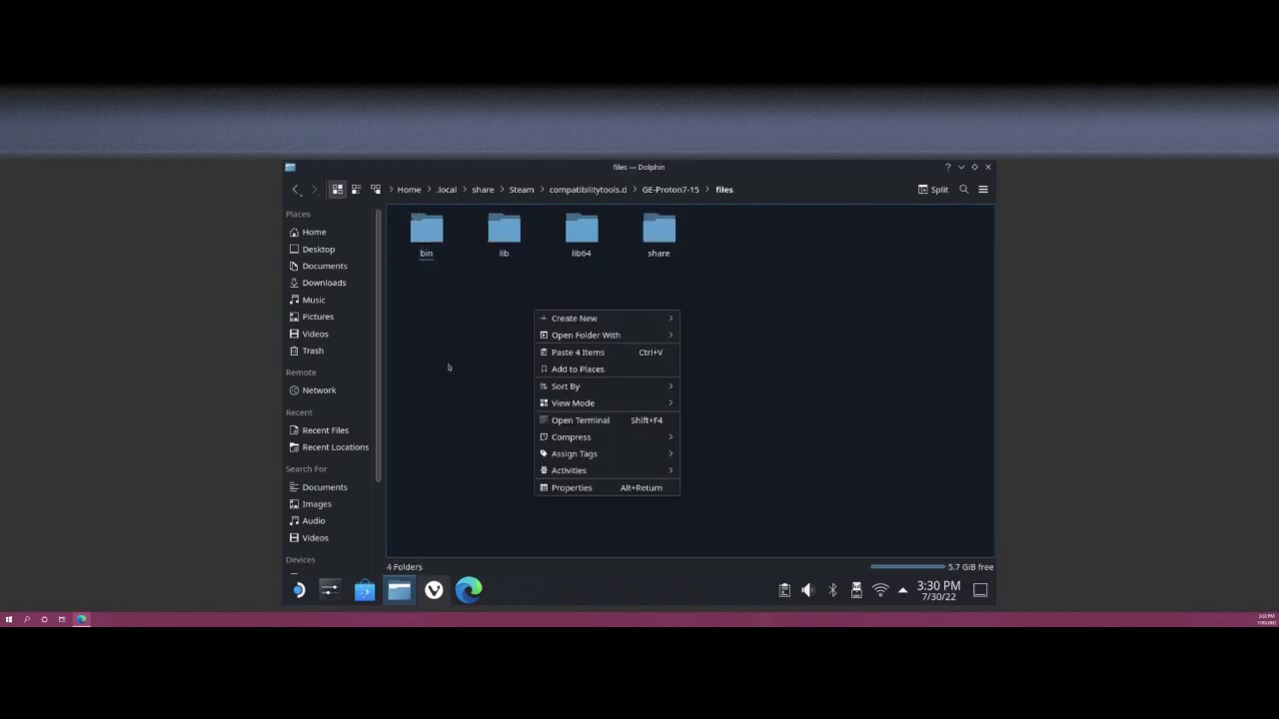
click(578, 353)
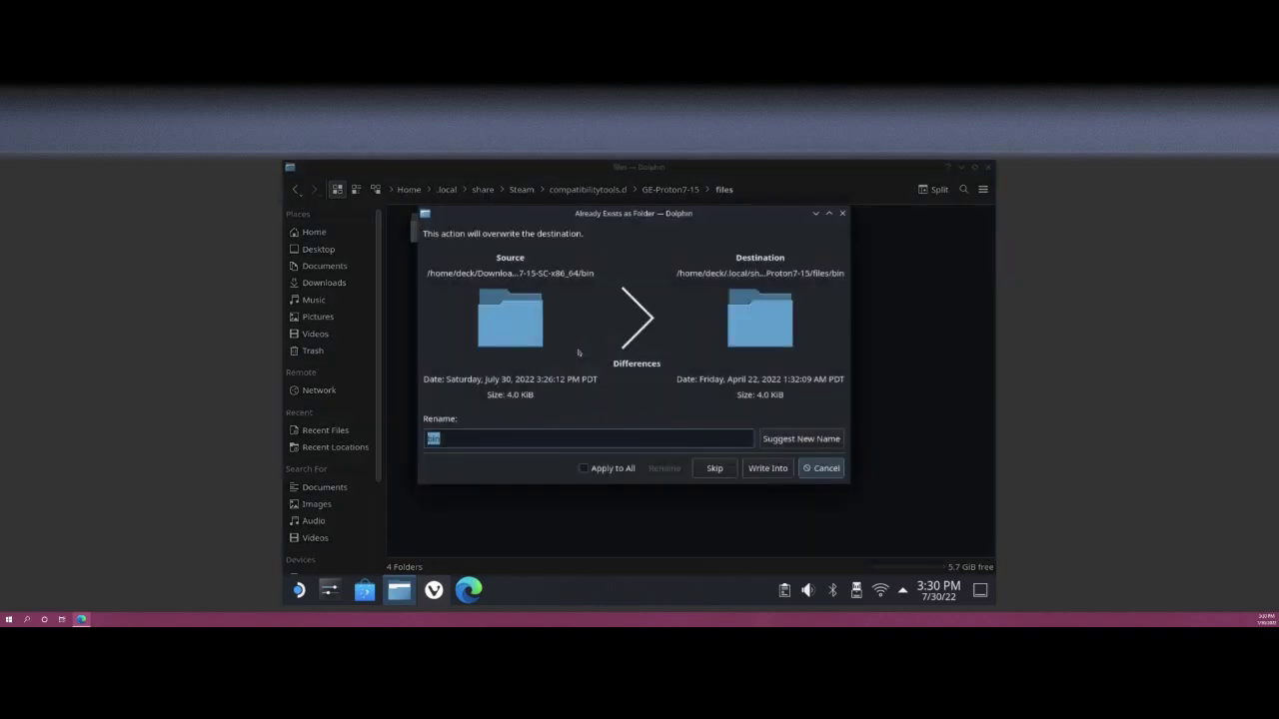
click(584, 468)
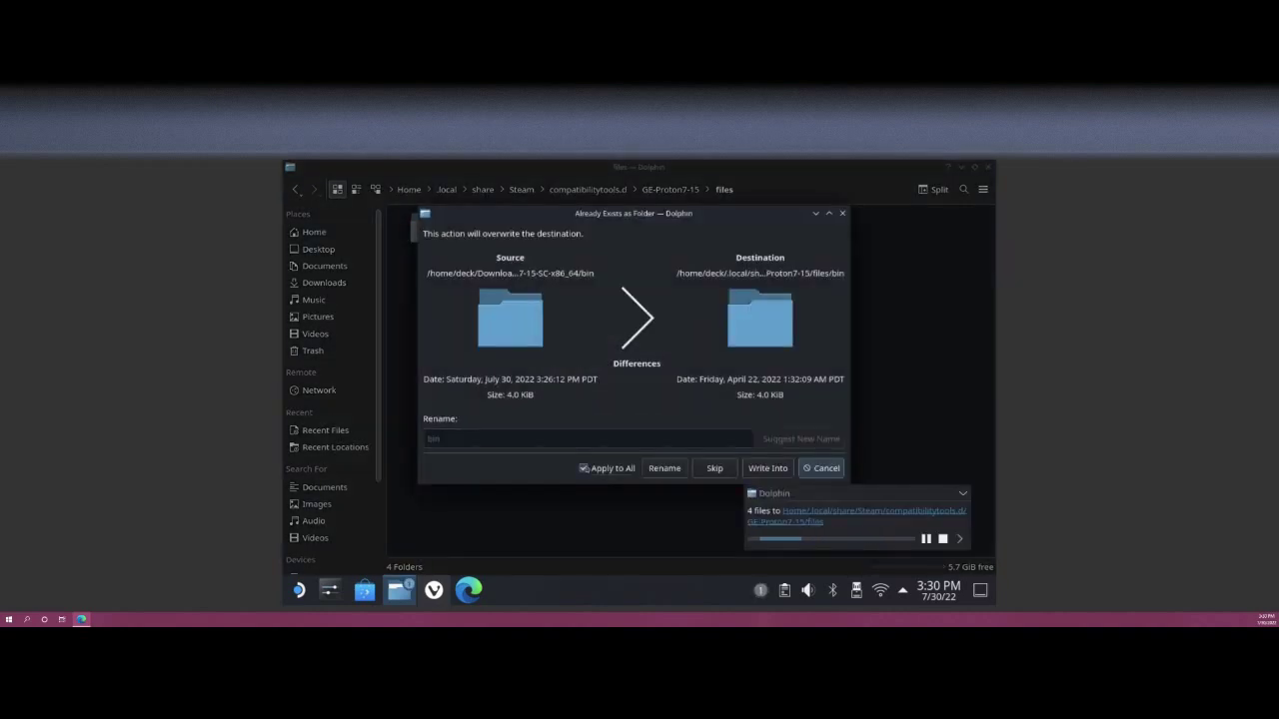
click(781, 468)
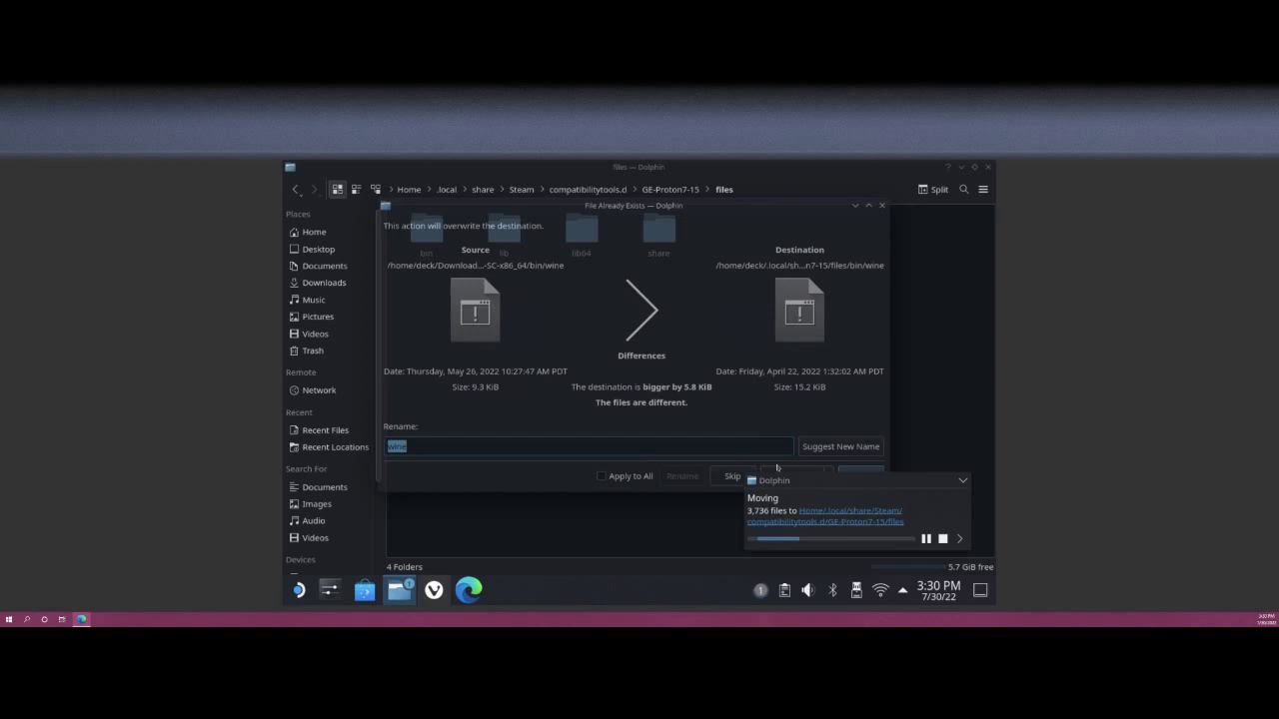
click(964, 482)
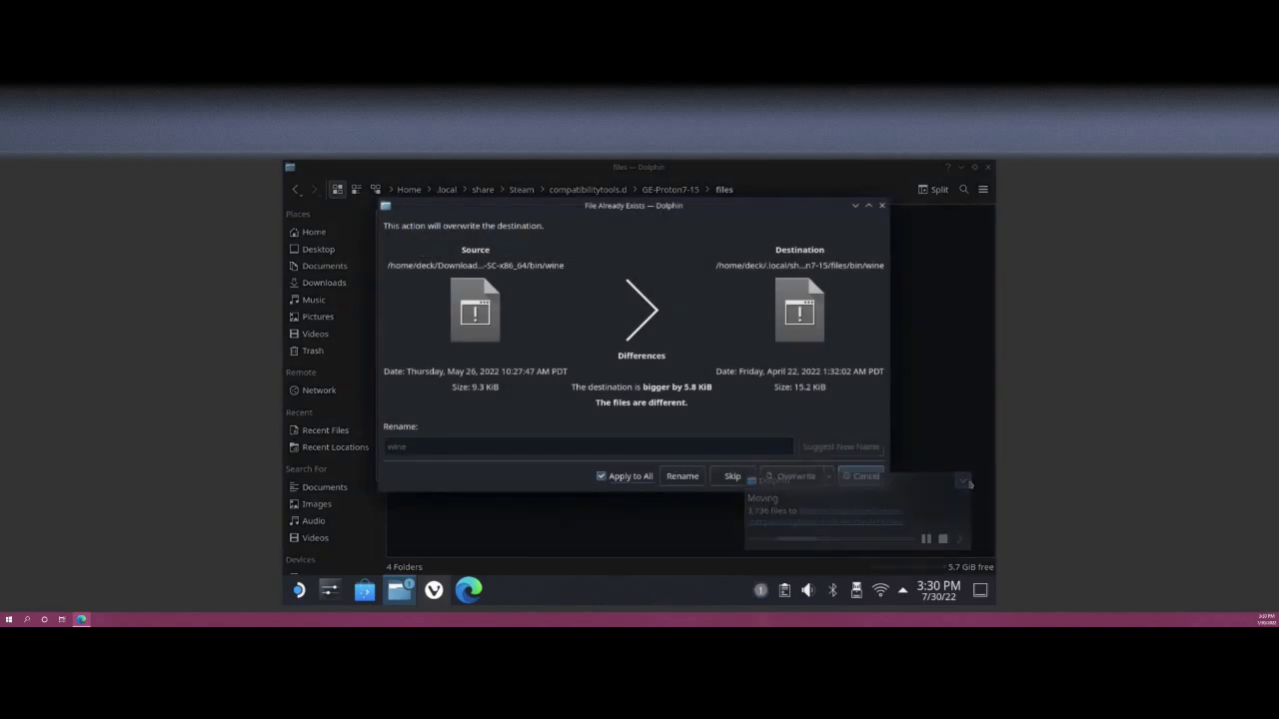
click(797, 476)
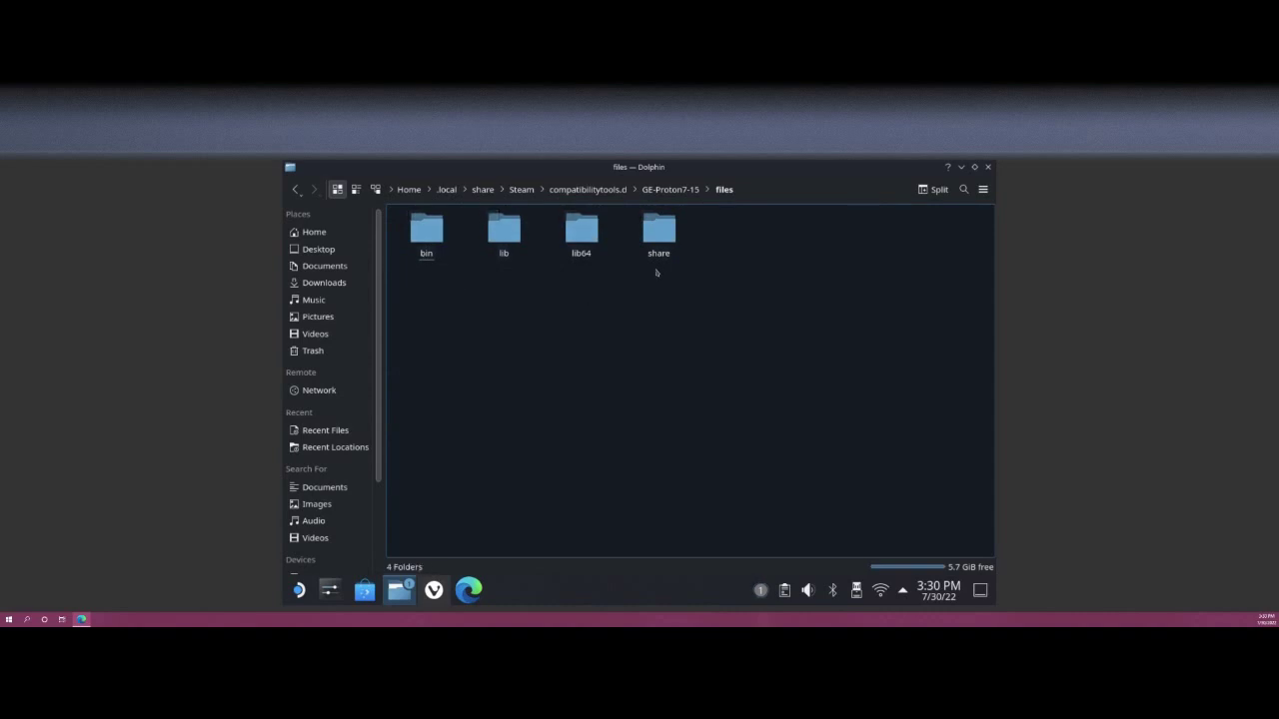
click(762, 590)
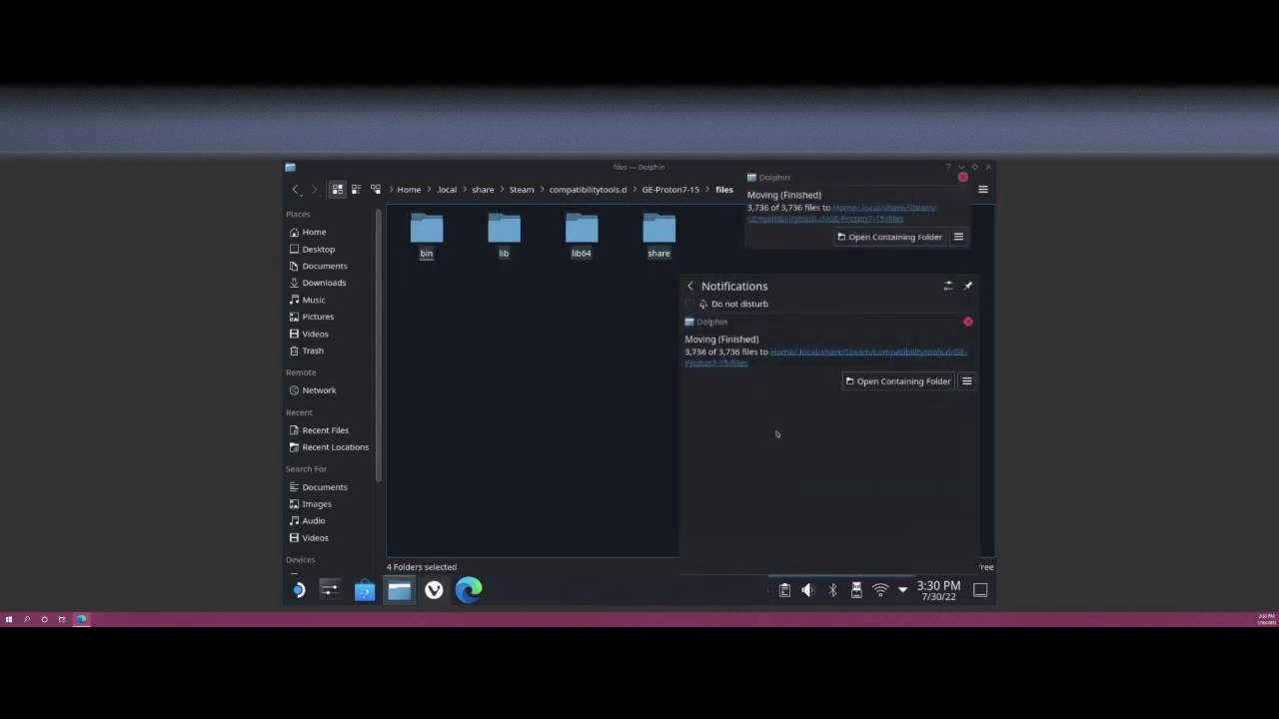
Close Dolphin's search bar and clear the folder selection.
key(ctrl+f)
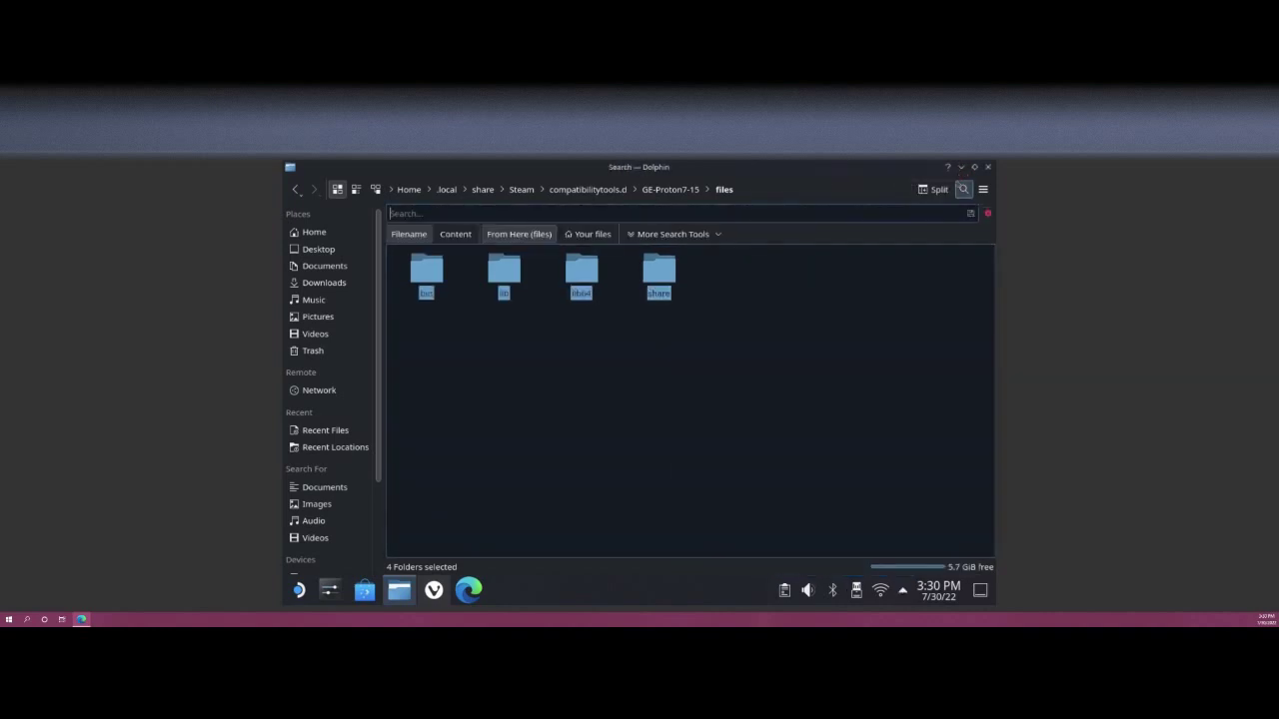
click(963, 189)
click(588, 361)
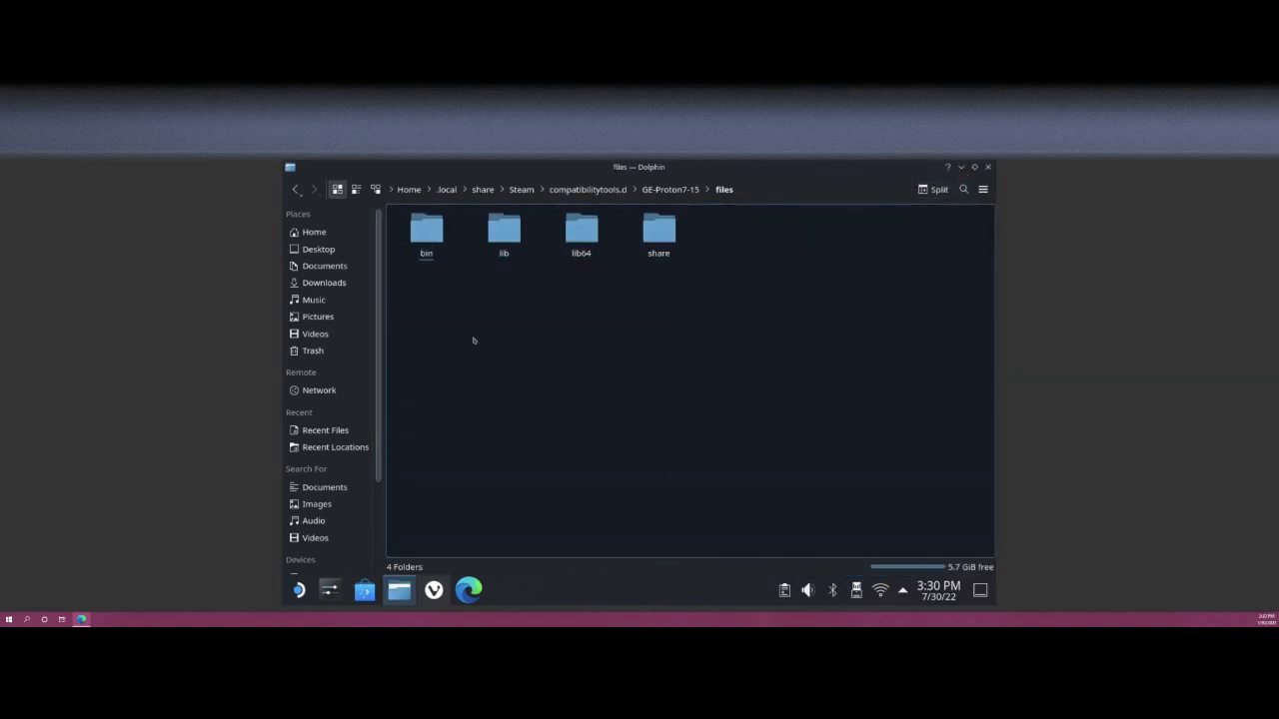
Return Dolphin to Home, minimise it, and launch Steam from the desktop icon.
click(338, 236)
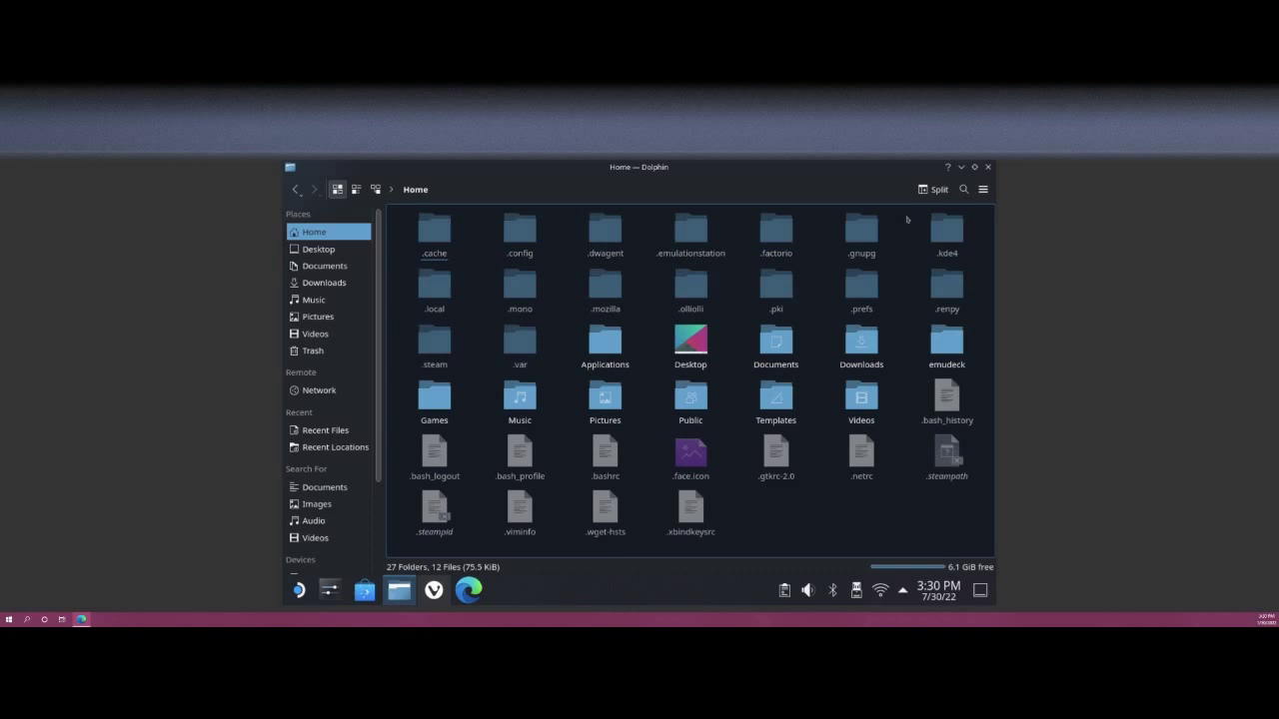
click(960, 167)
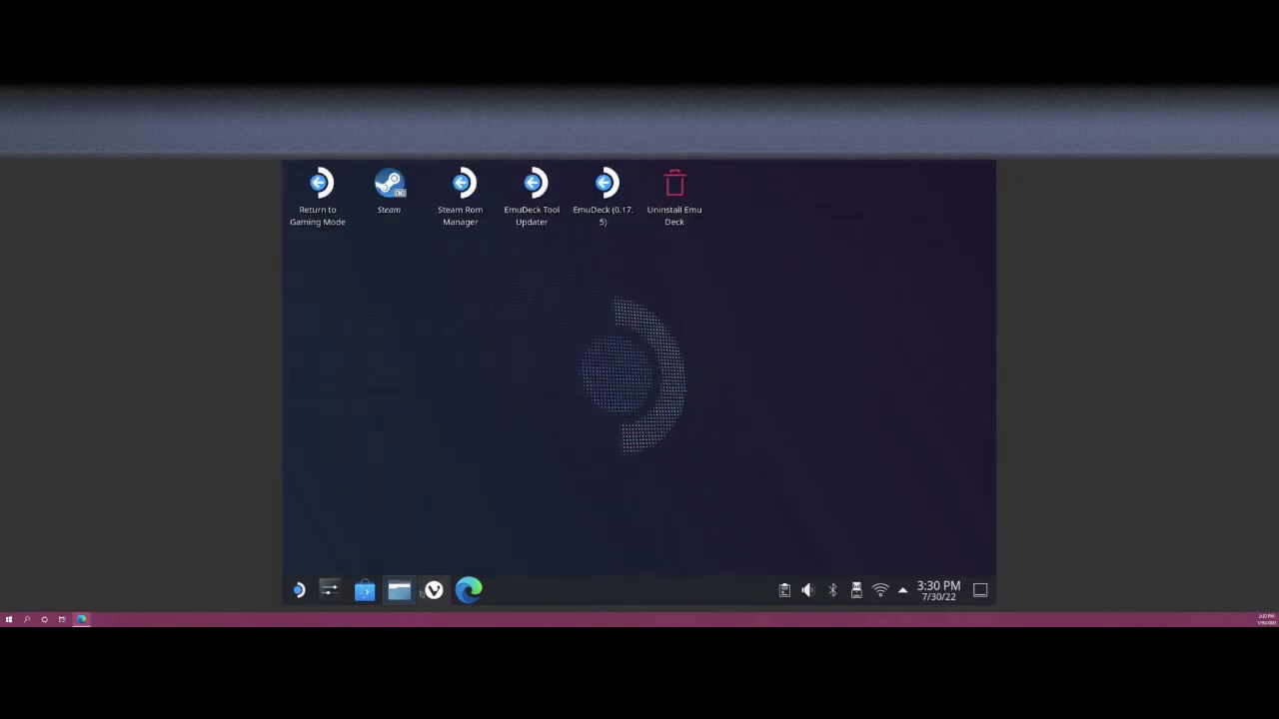
double_click(399, 192)
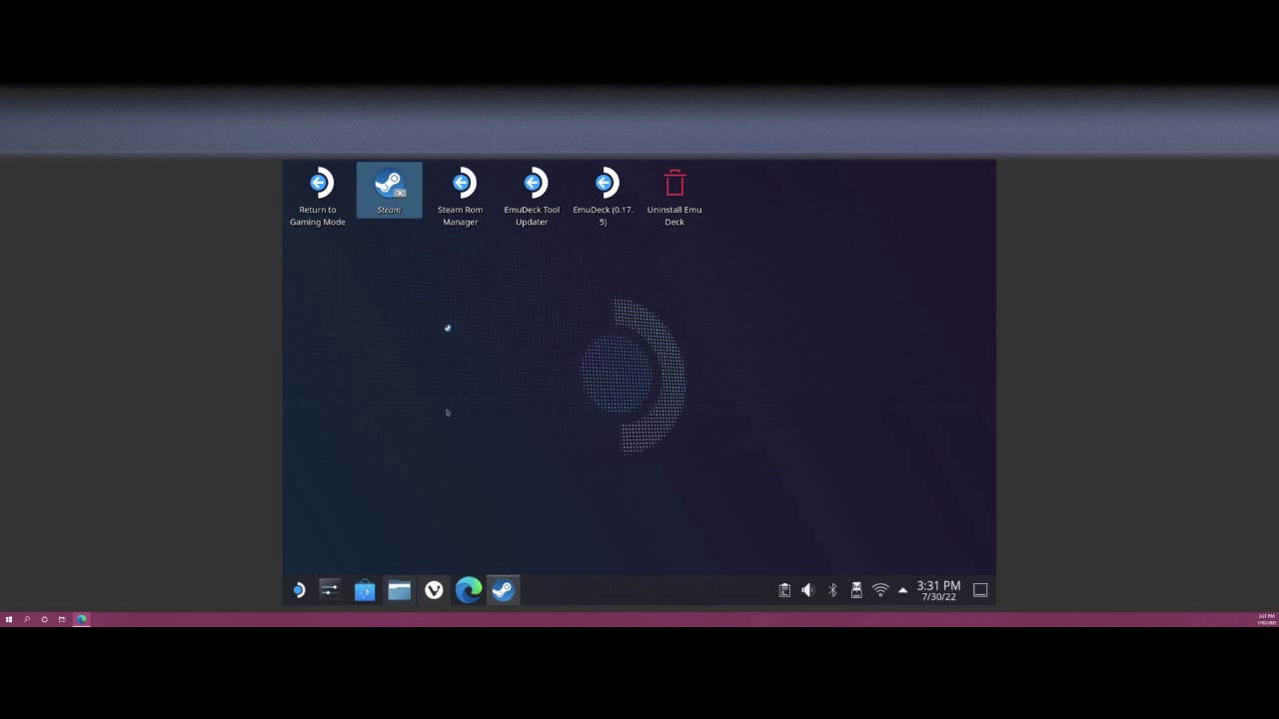
Check the Downloads folder in Dolphin, then switch to Steam's Library.
click(398, 589)
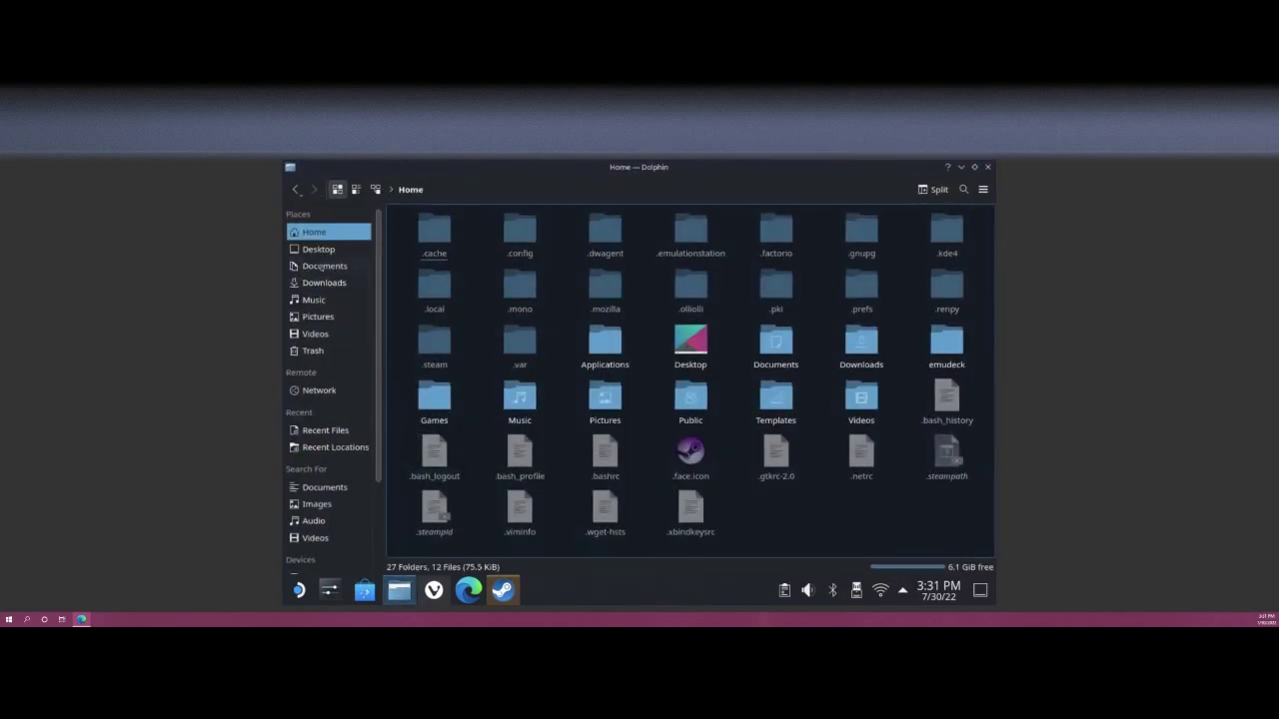
click(320, 267)
click(356, 283)
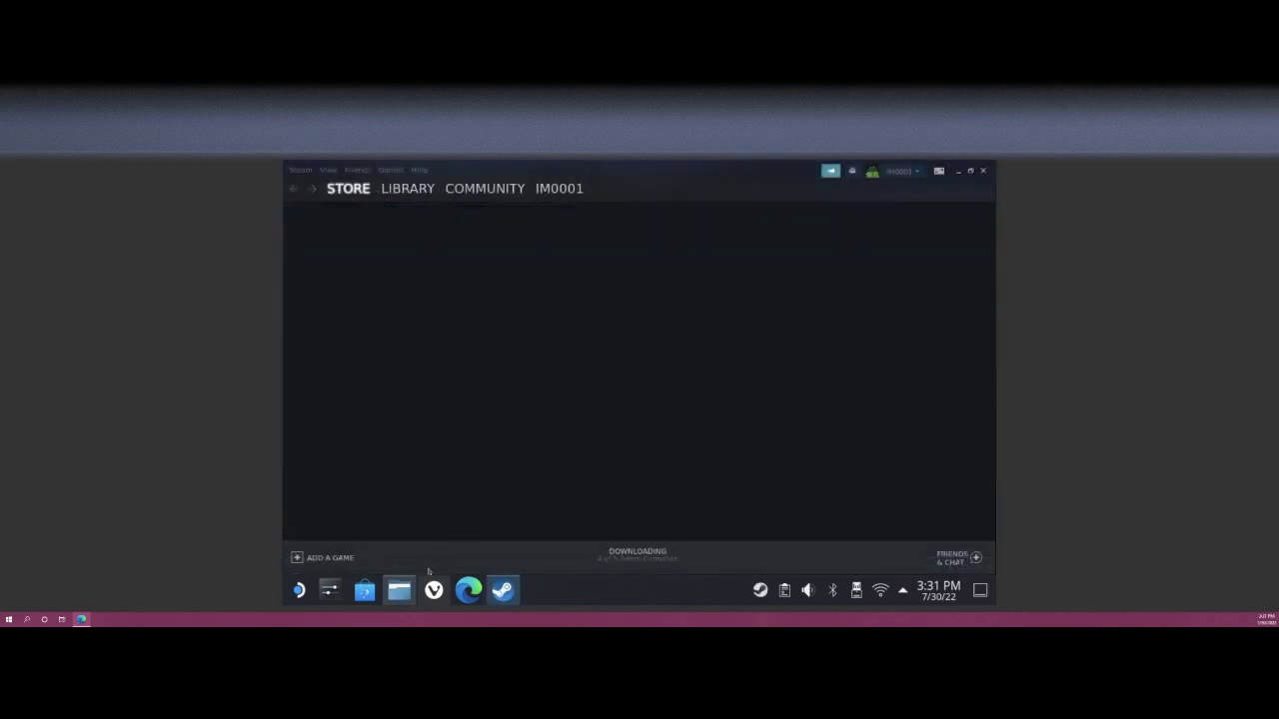
click(398, 590)
click(502, 591)
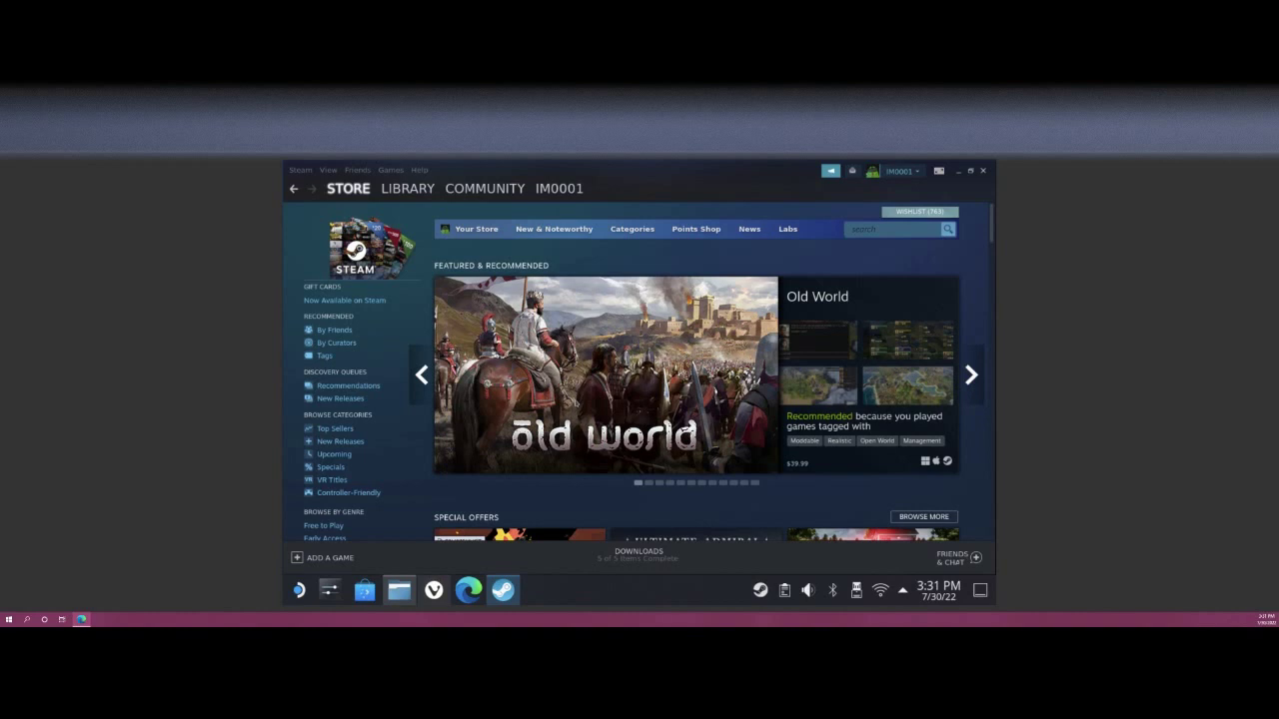
click(410, 192)
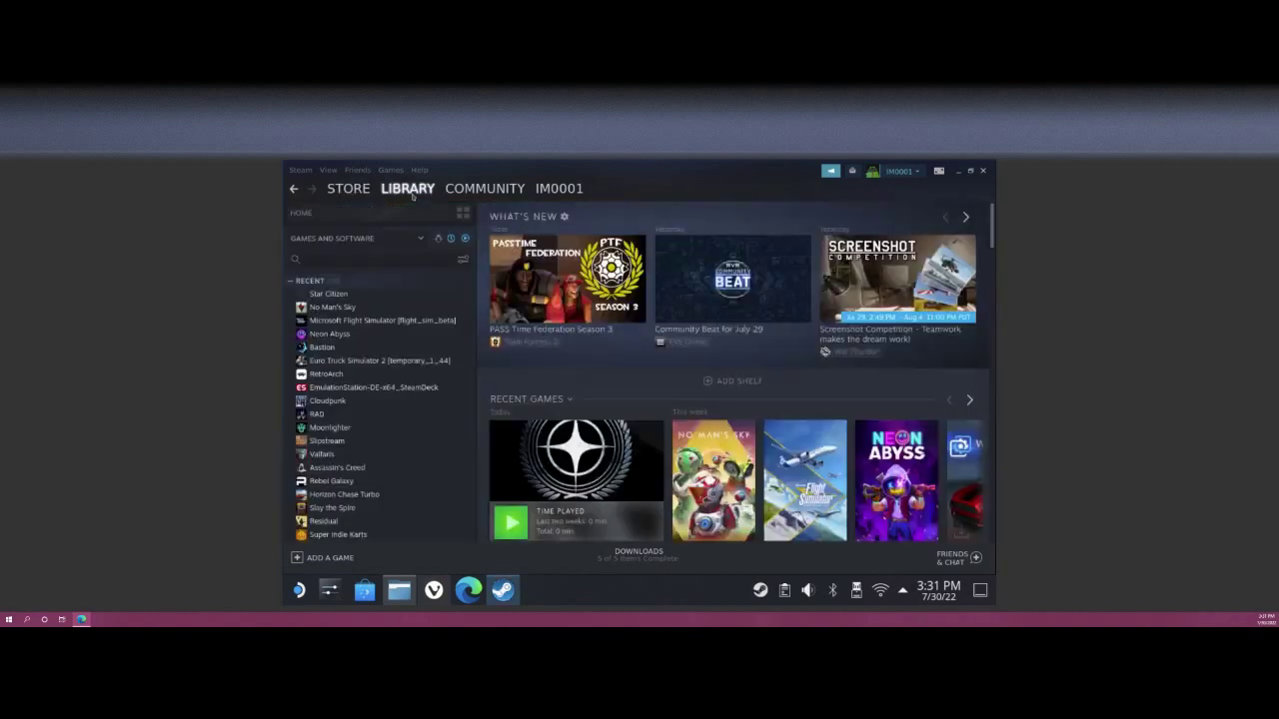
Start adding a non-Steam game and browse to /home/deck/Downloads.
click(324, 557)
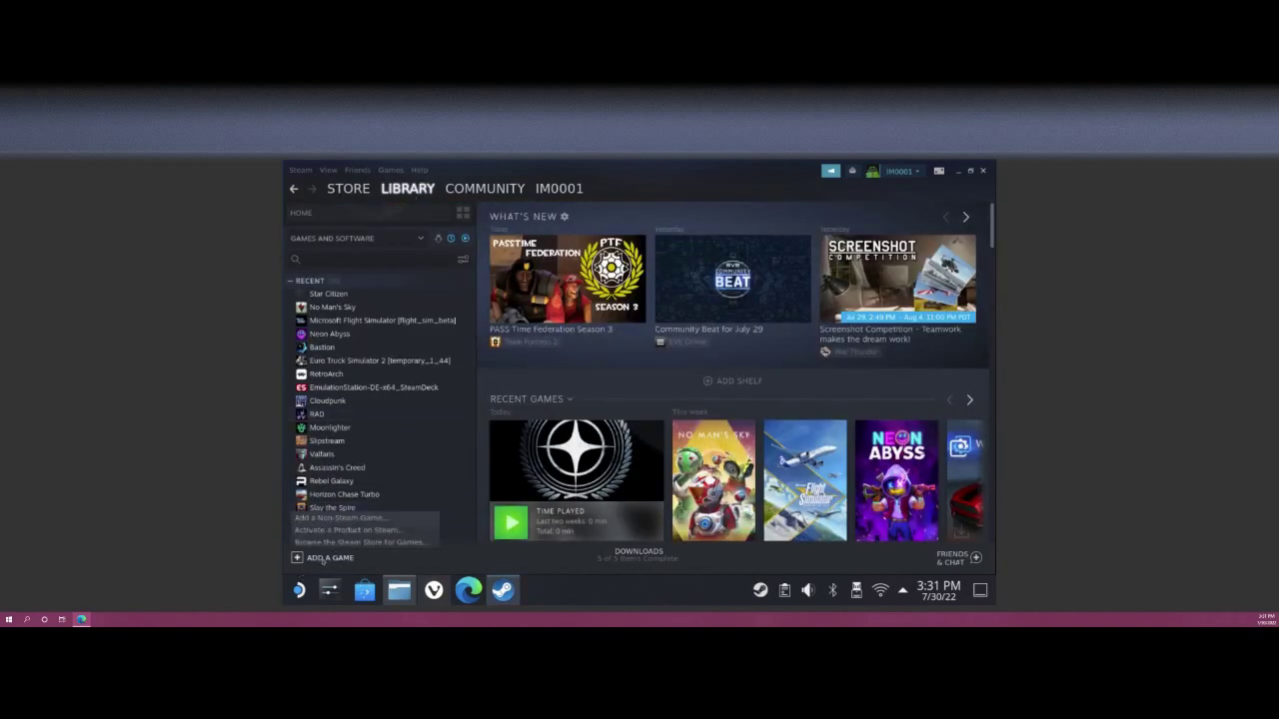
click(340, 519)
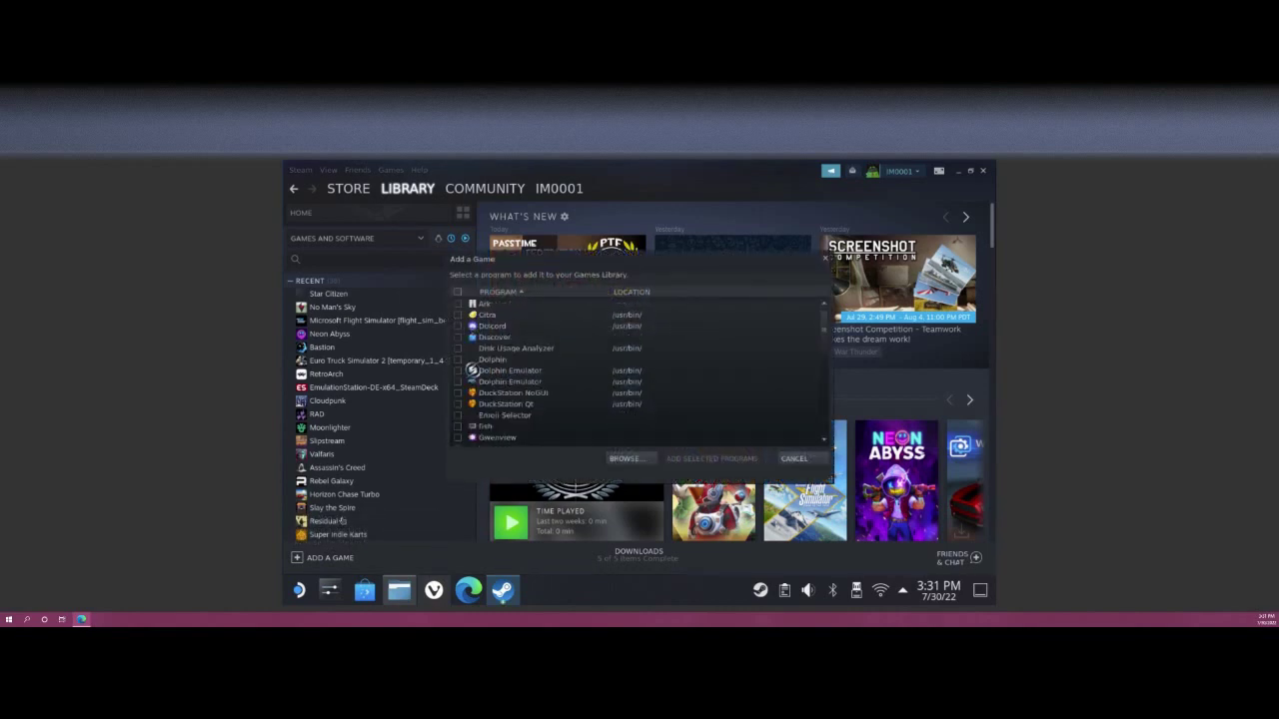
click(627, 458)
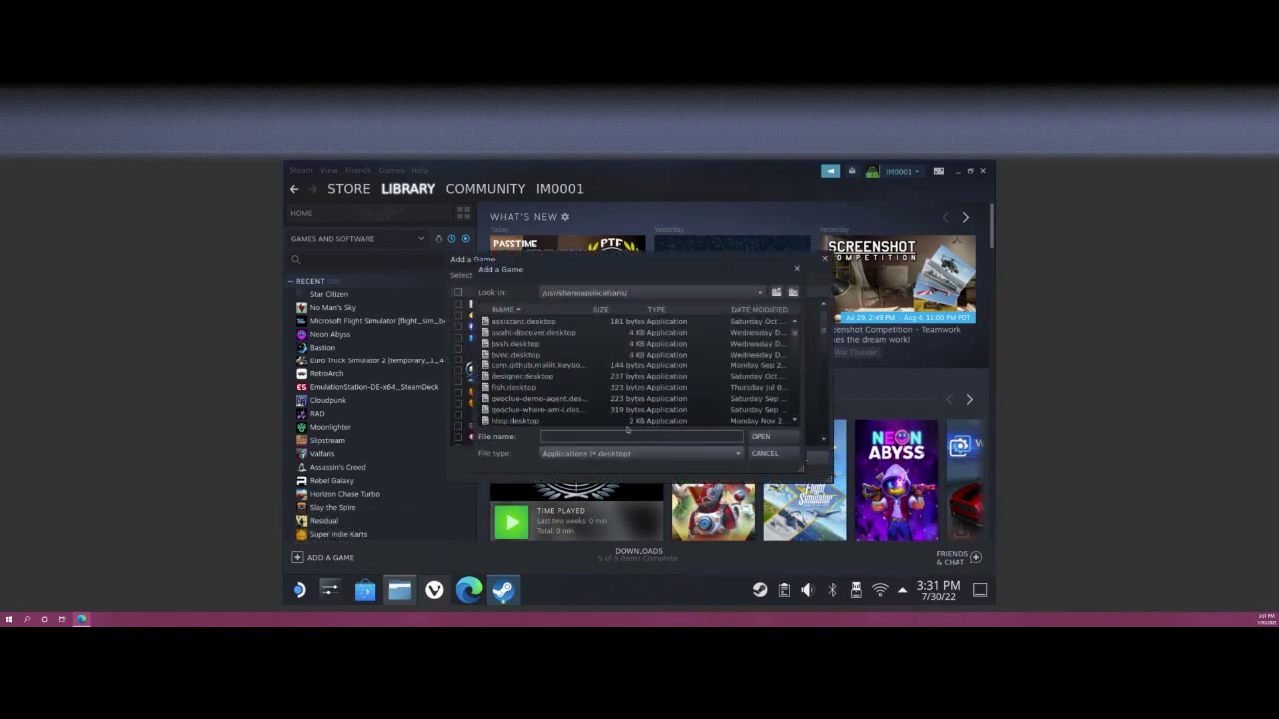
click(611, 292)
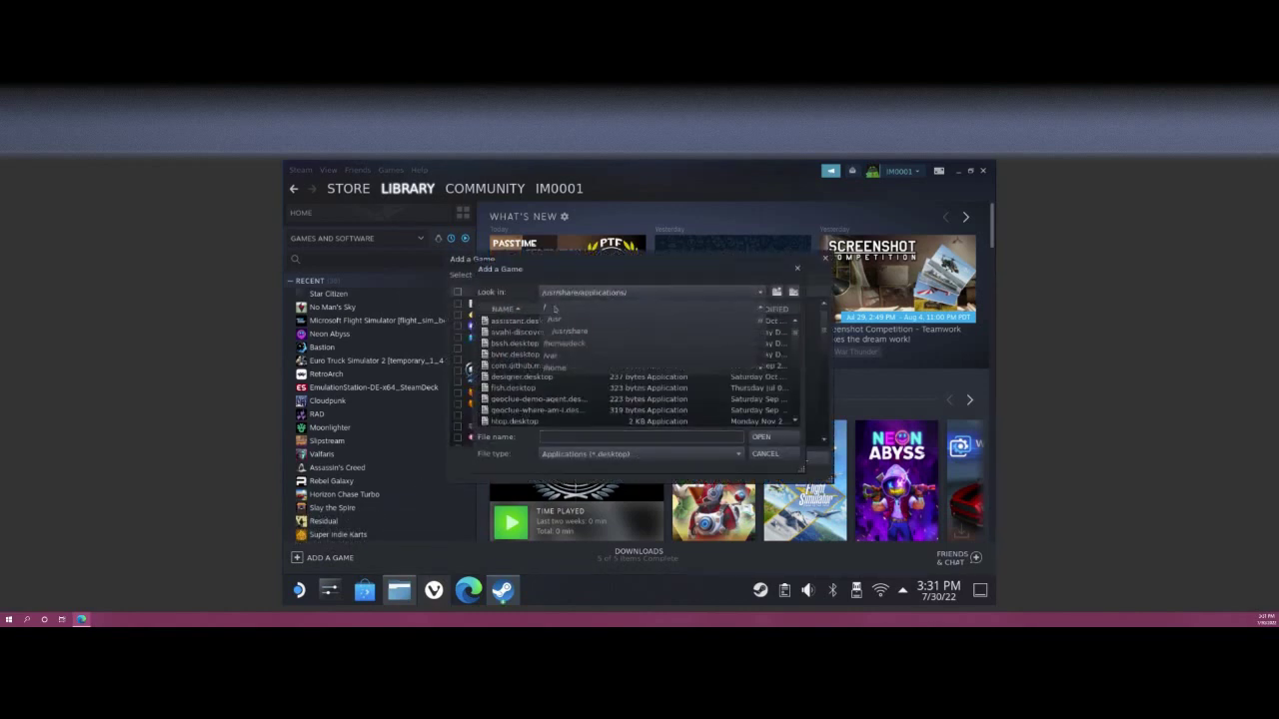
click(555, 309)
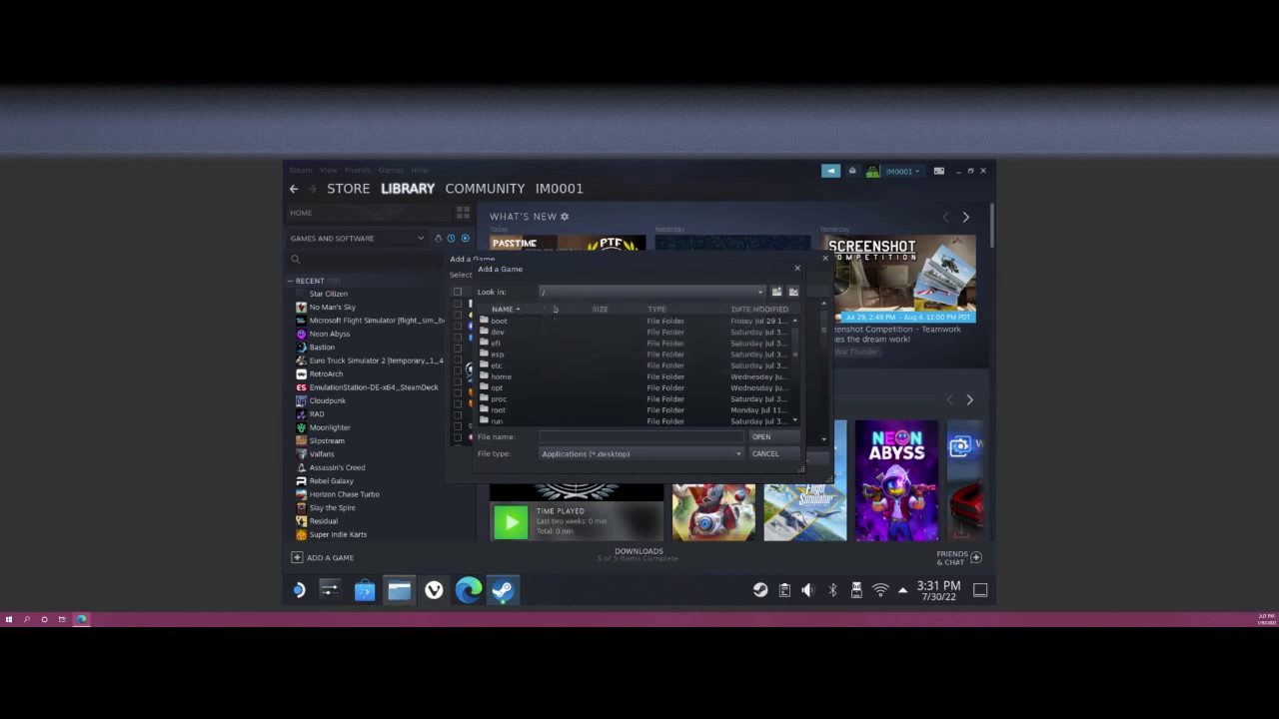
double_click(509, 380)
double_click(508, 333)
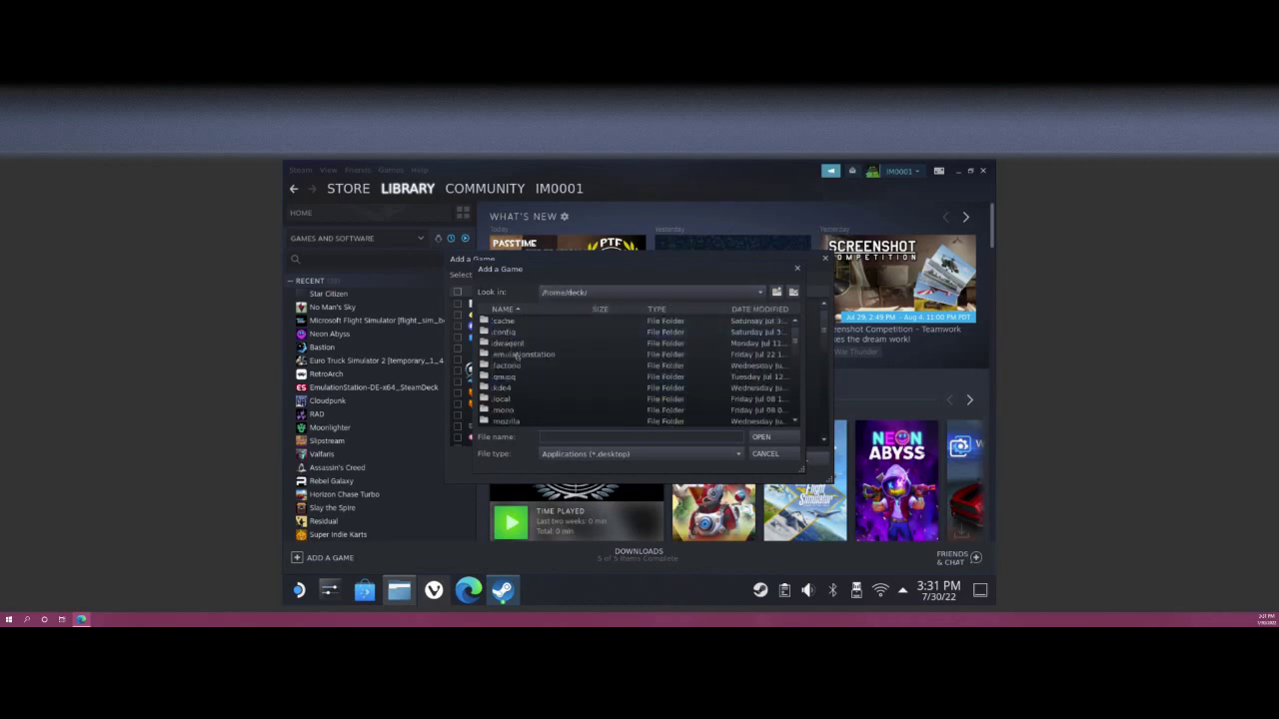
double_click(510, 365)
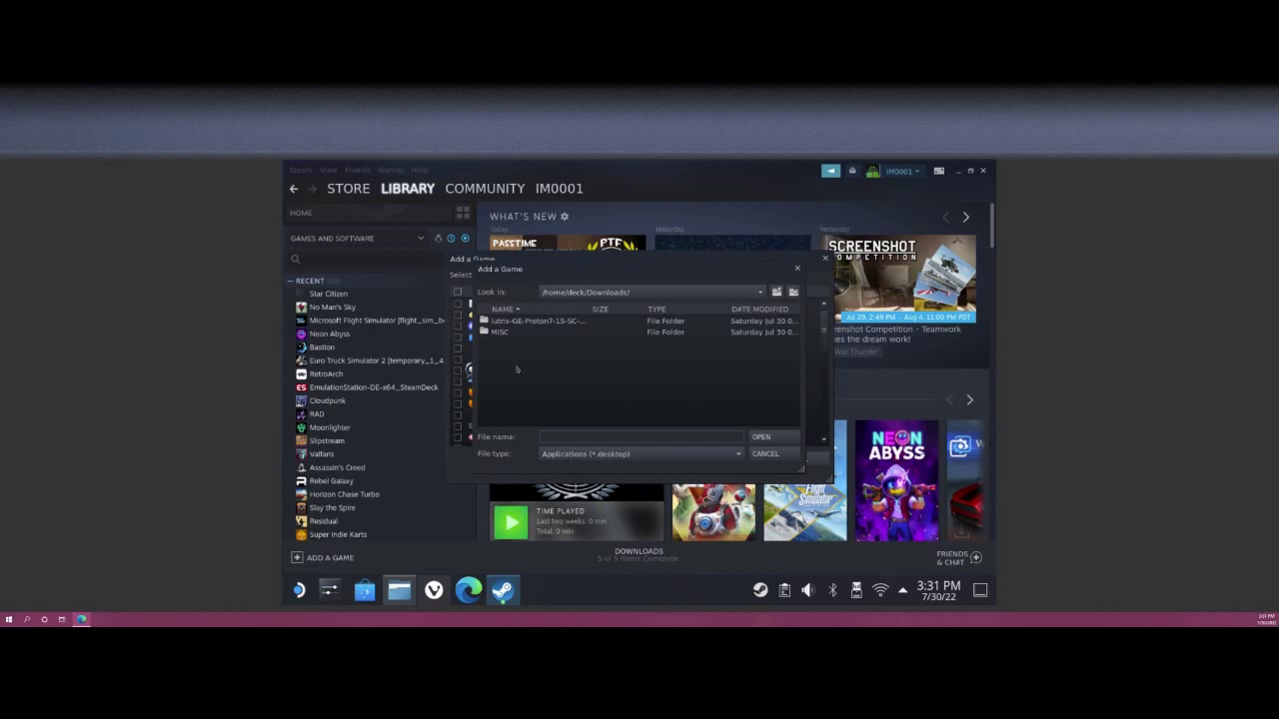
Show All Files, select RSI-Setup-1.5.5.exe, and close the add-game windows.
click(566, 455)
click(557, 468)
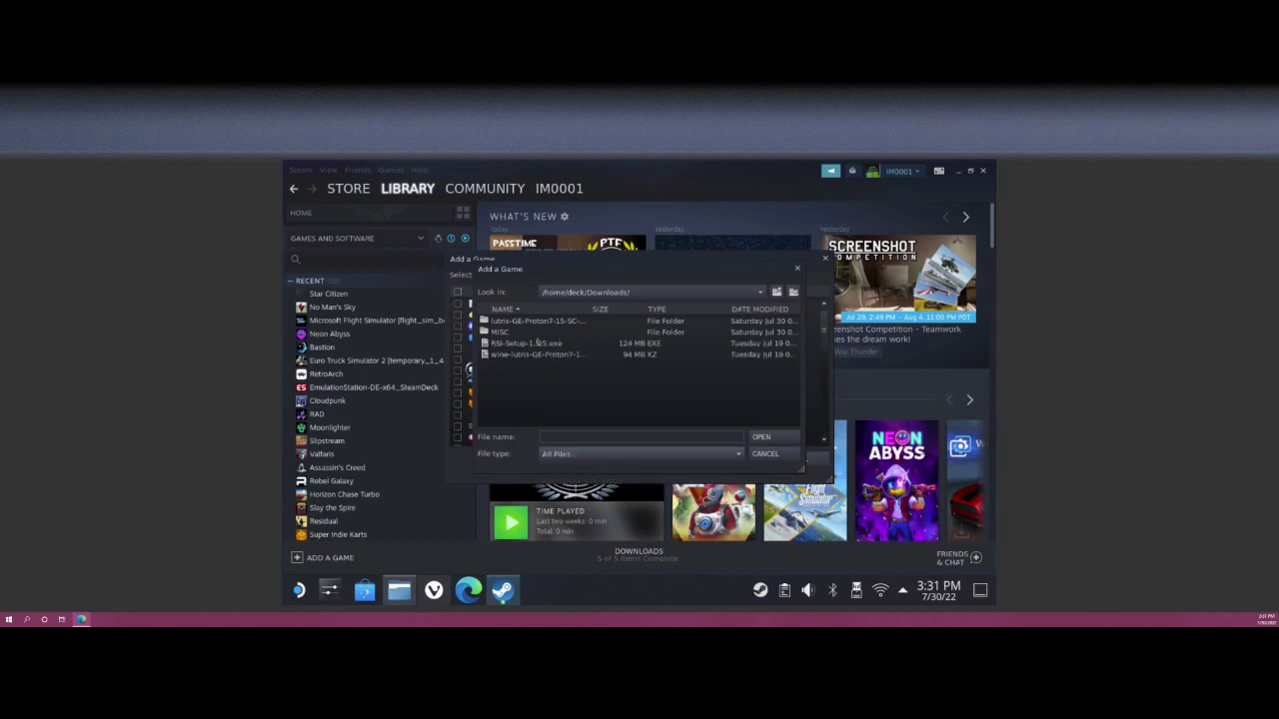
click(533, 344)
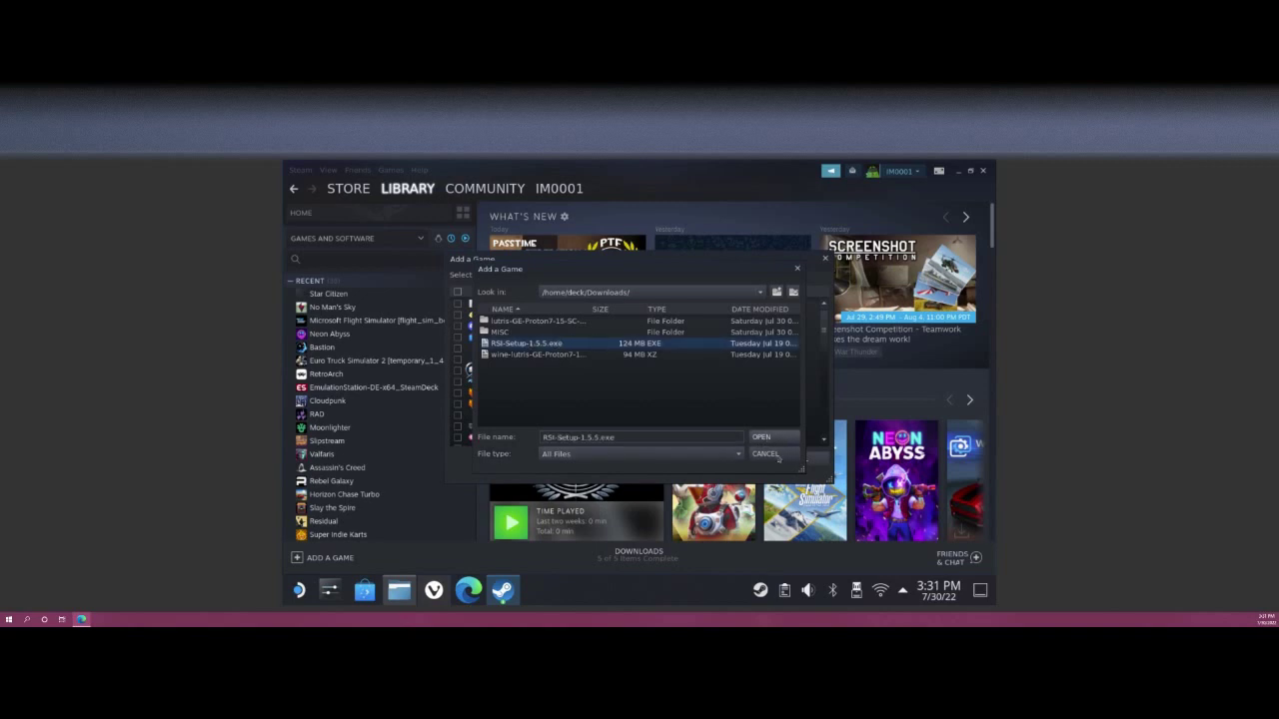
click(797, 268)
click(825, 261)
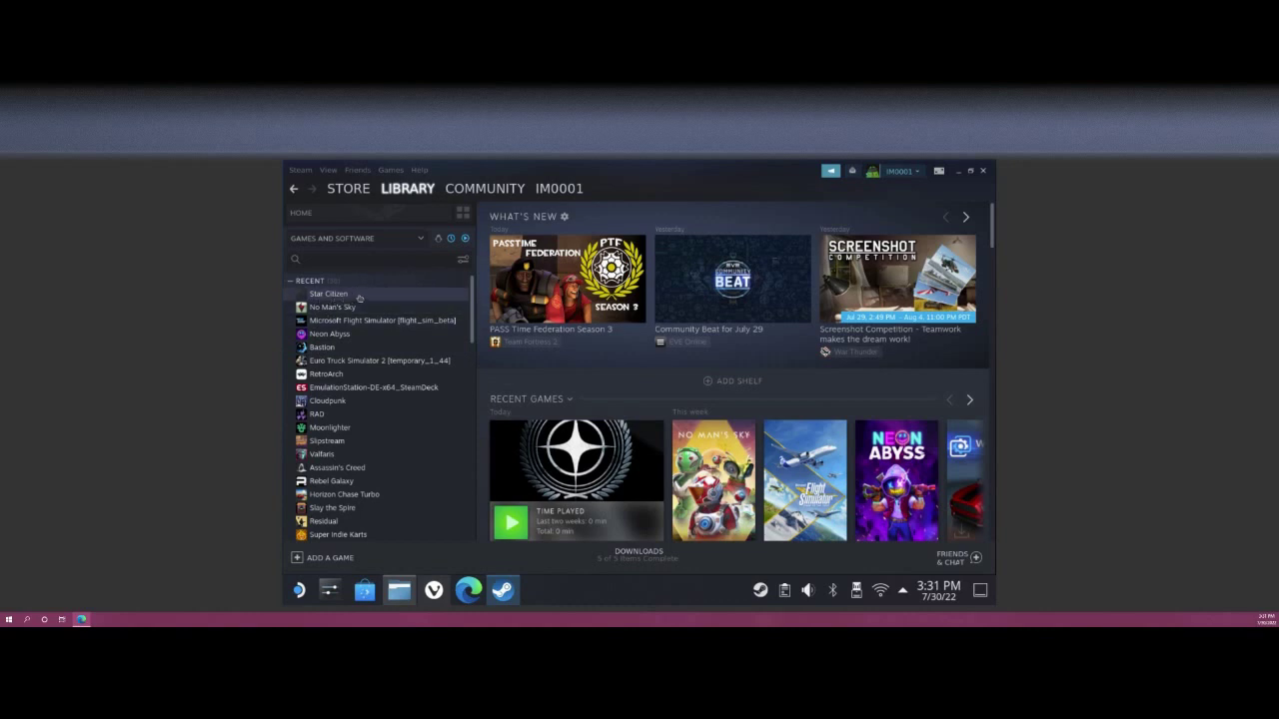
Open the properties of the Star Citizen shortcut from its library entry.
click(376, 295)
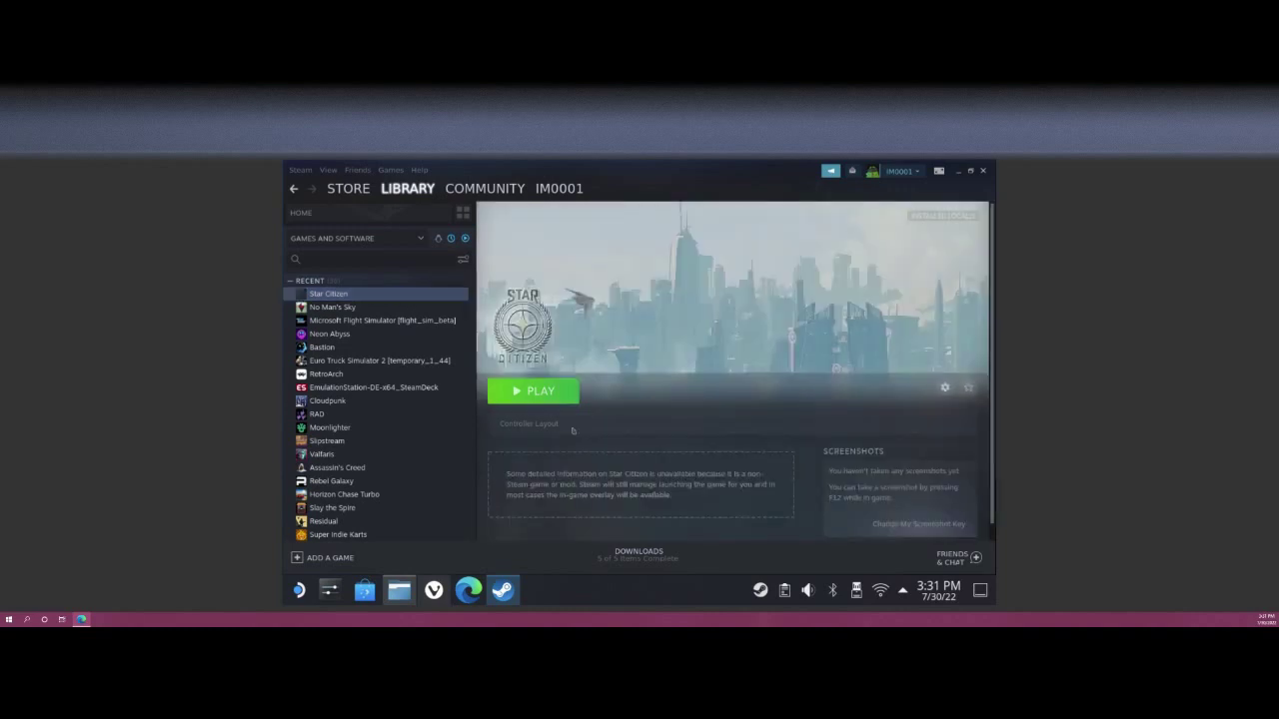
right_click(387, 296)
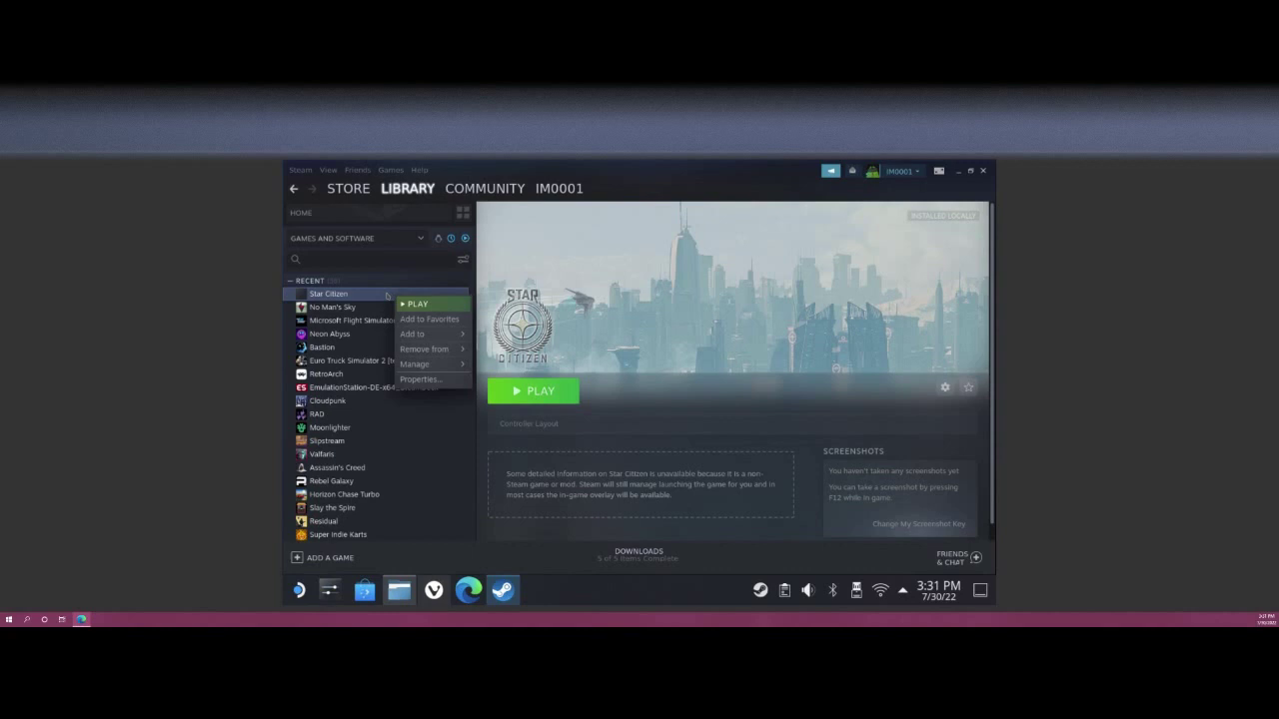
click(433, 380)
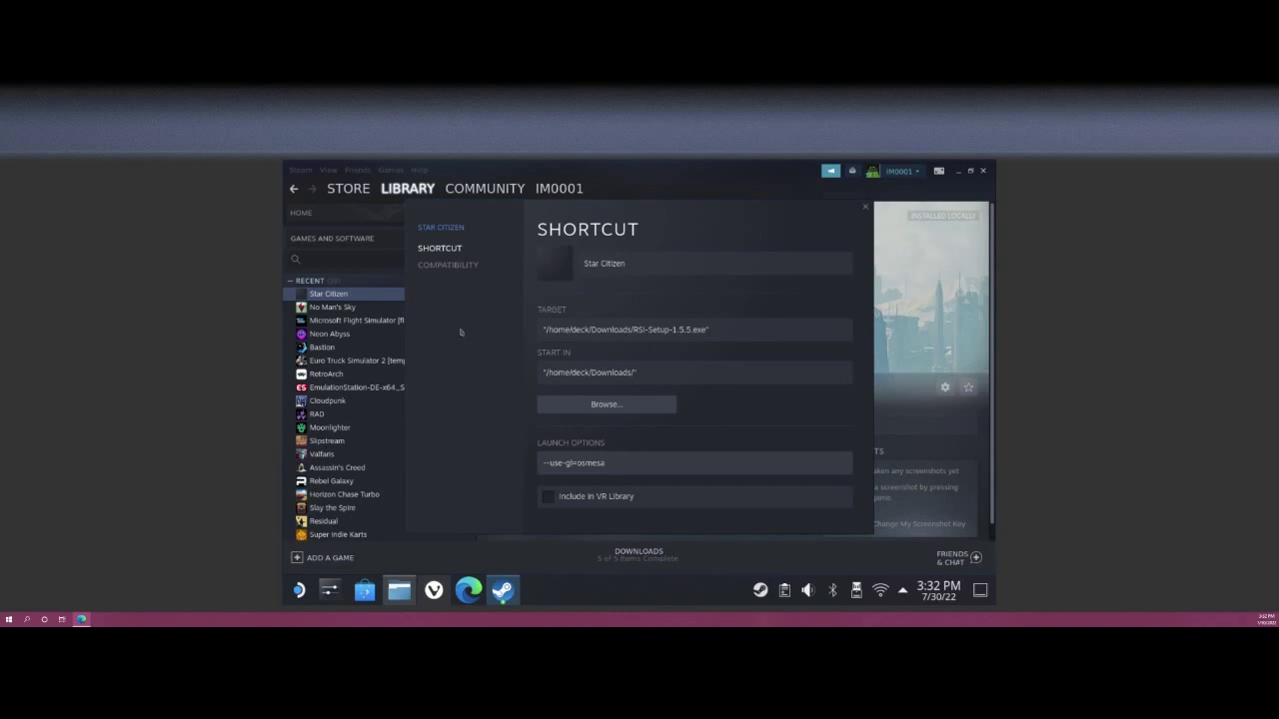
Force Star Citizen to use Proton Experimental in its Compatibility settings.
click(445, 266)
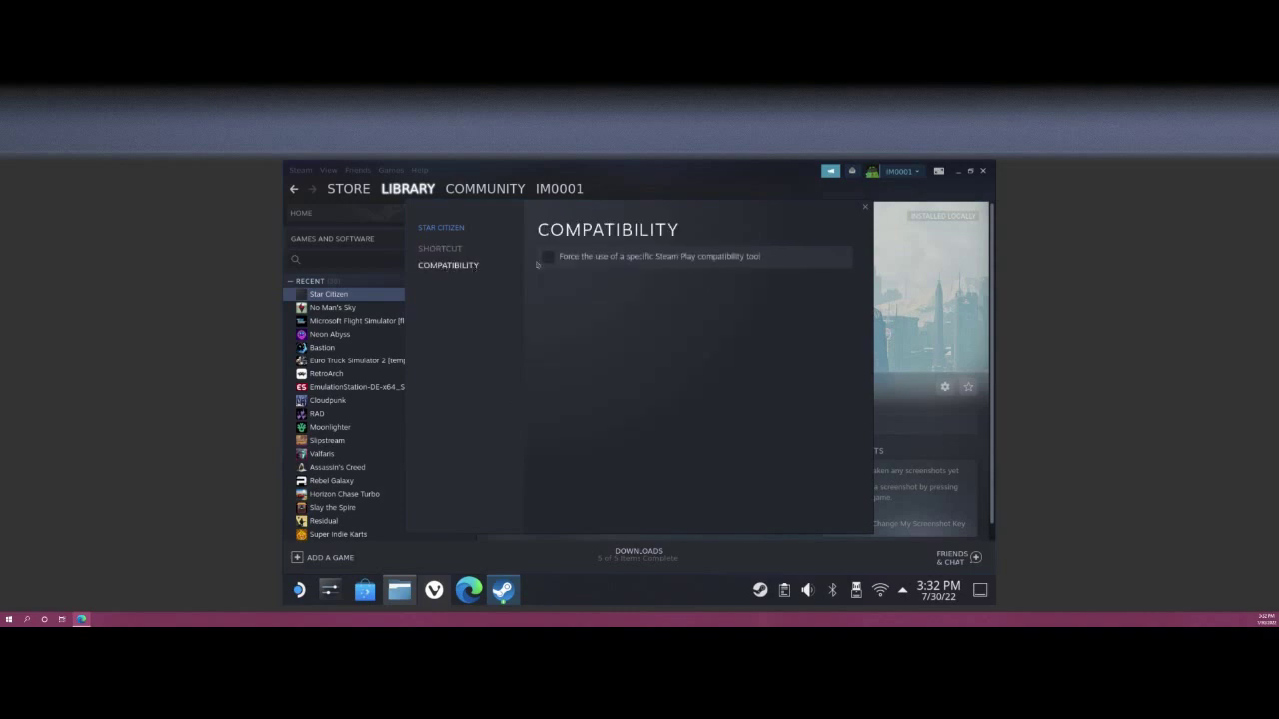
click(548, 258)
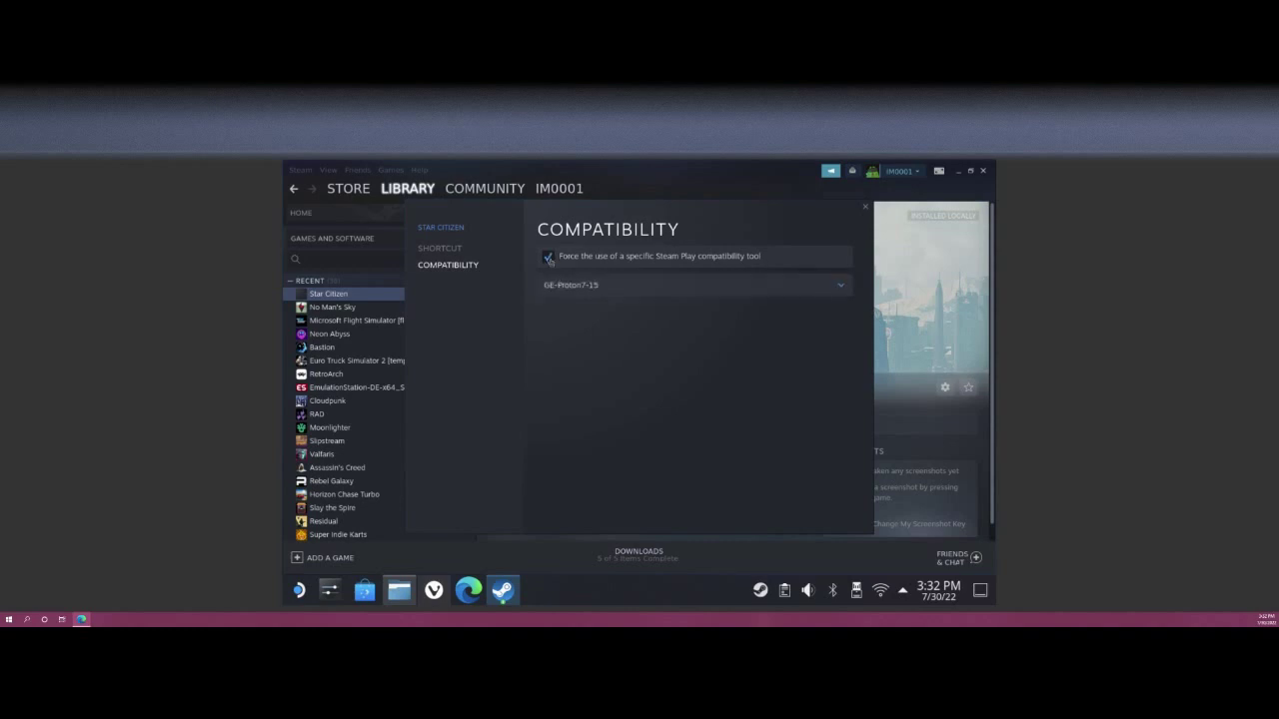
click(603, 287)
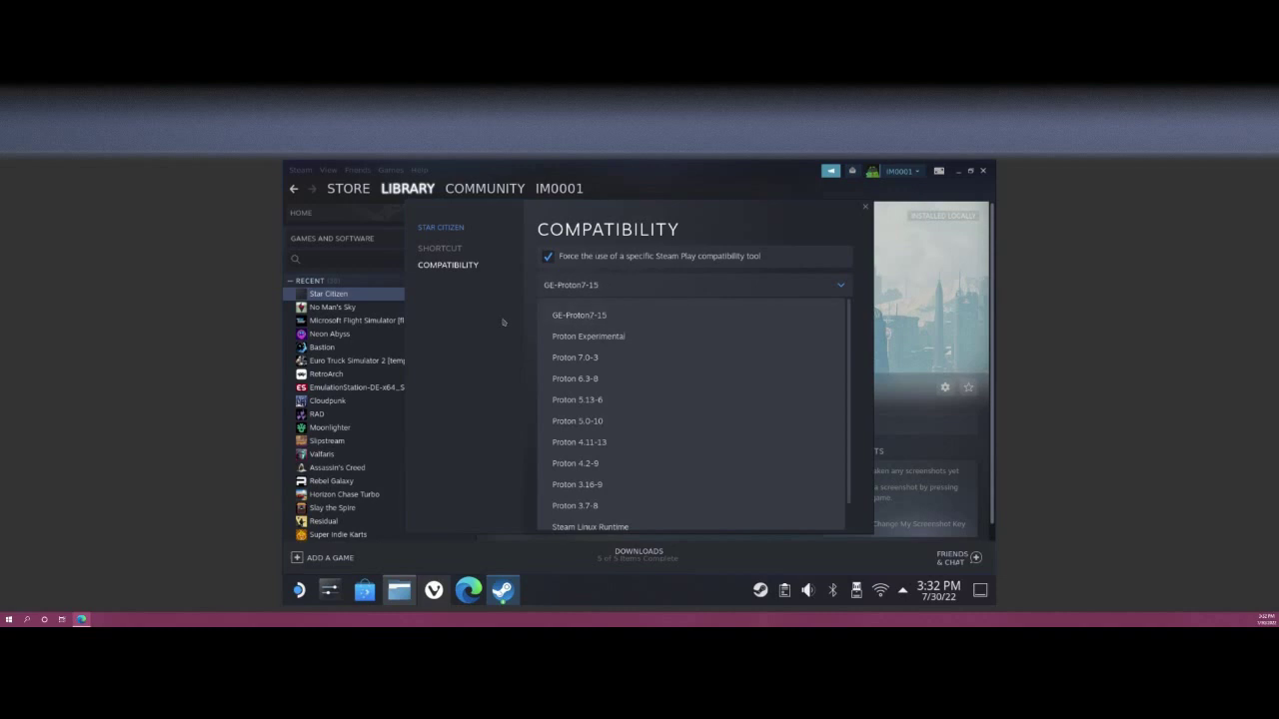
click(587, 337)
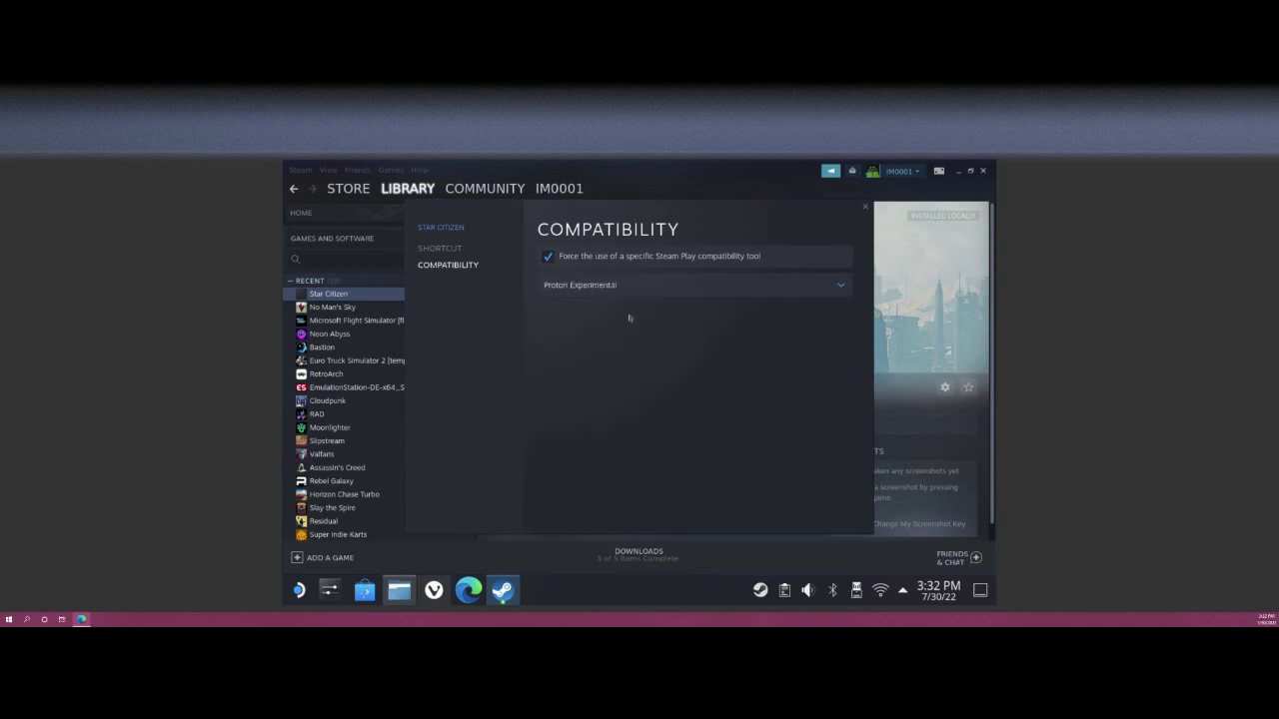
Close Star Citizen's properties, then accept the licence, install RSI Launcher and finish setup.
click(866, 210)
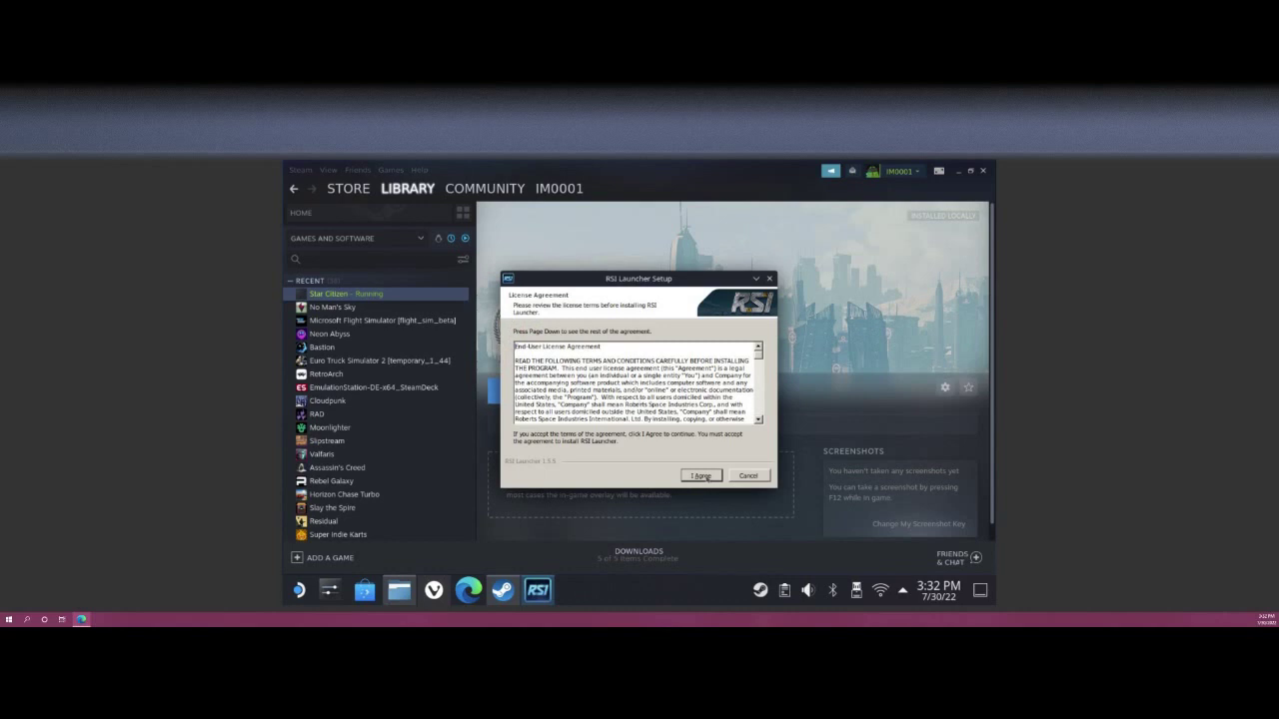
click(702, 476)
click(701, 476)
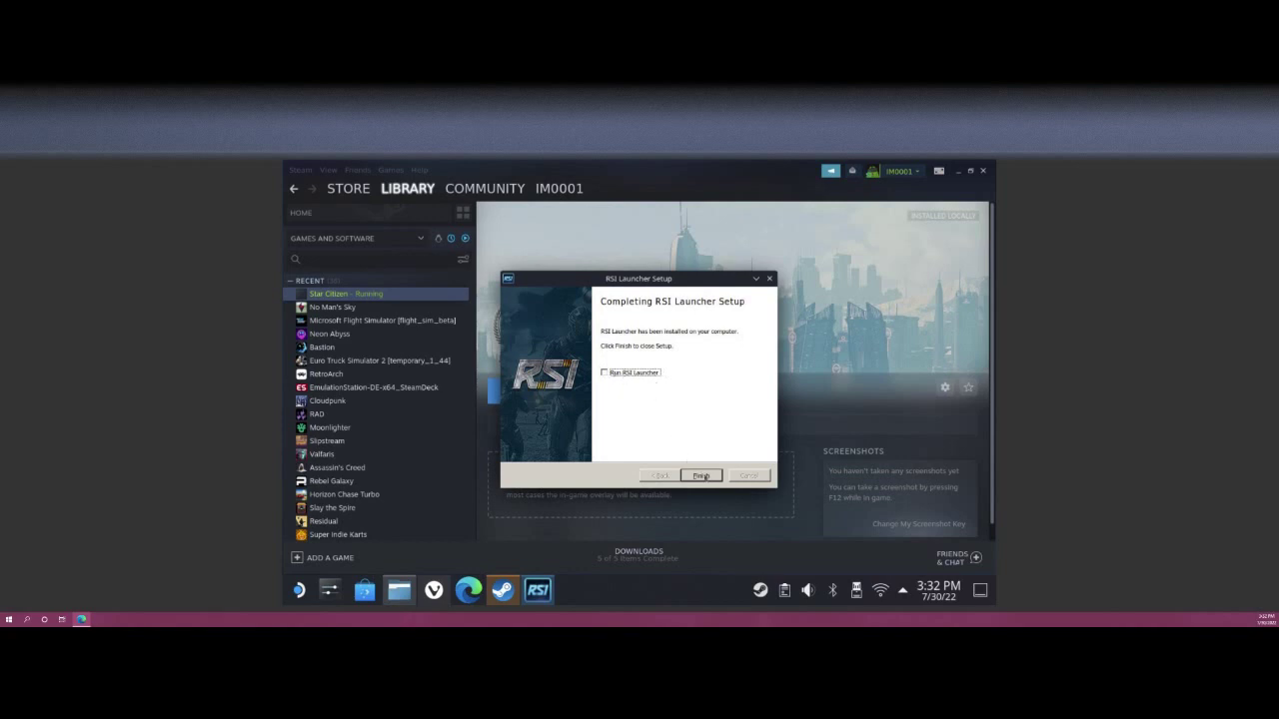
click(701, 475)
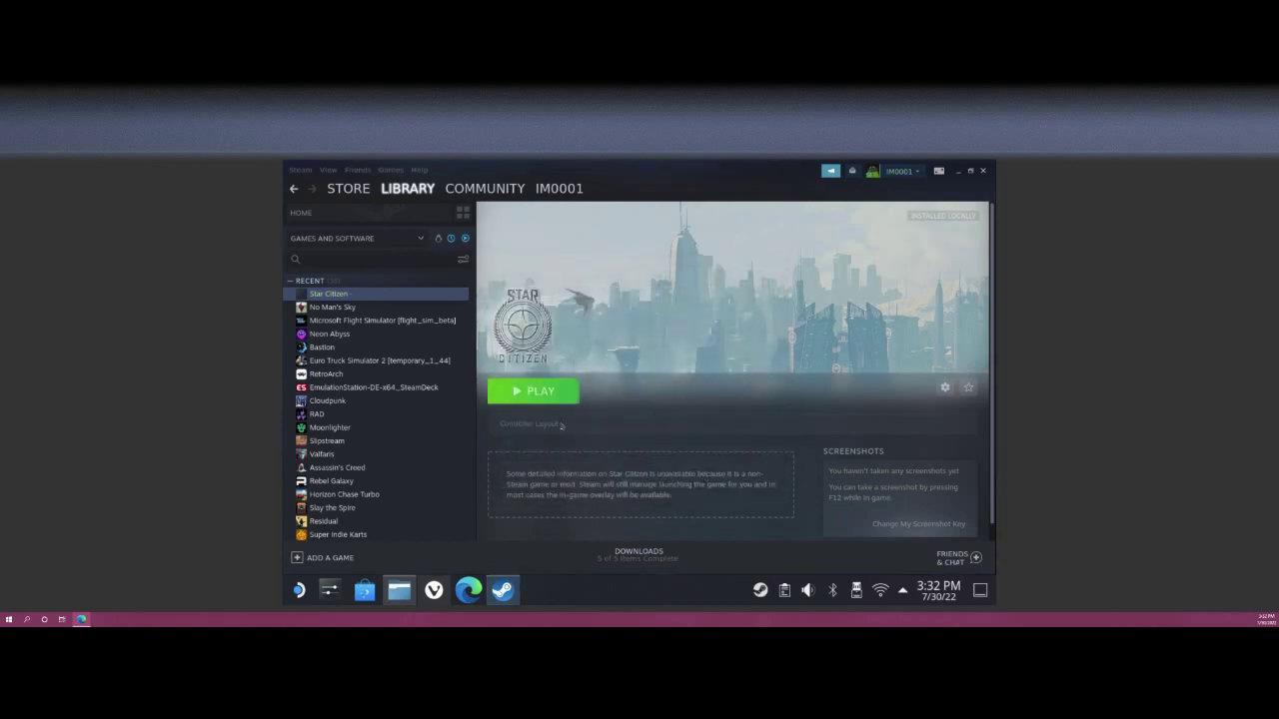
Open Star Citizen's properties and start browsing for a new shortcut target file.
right_click(355, 293)
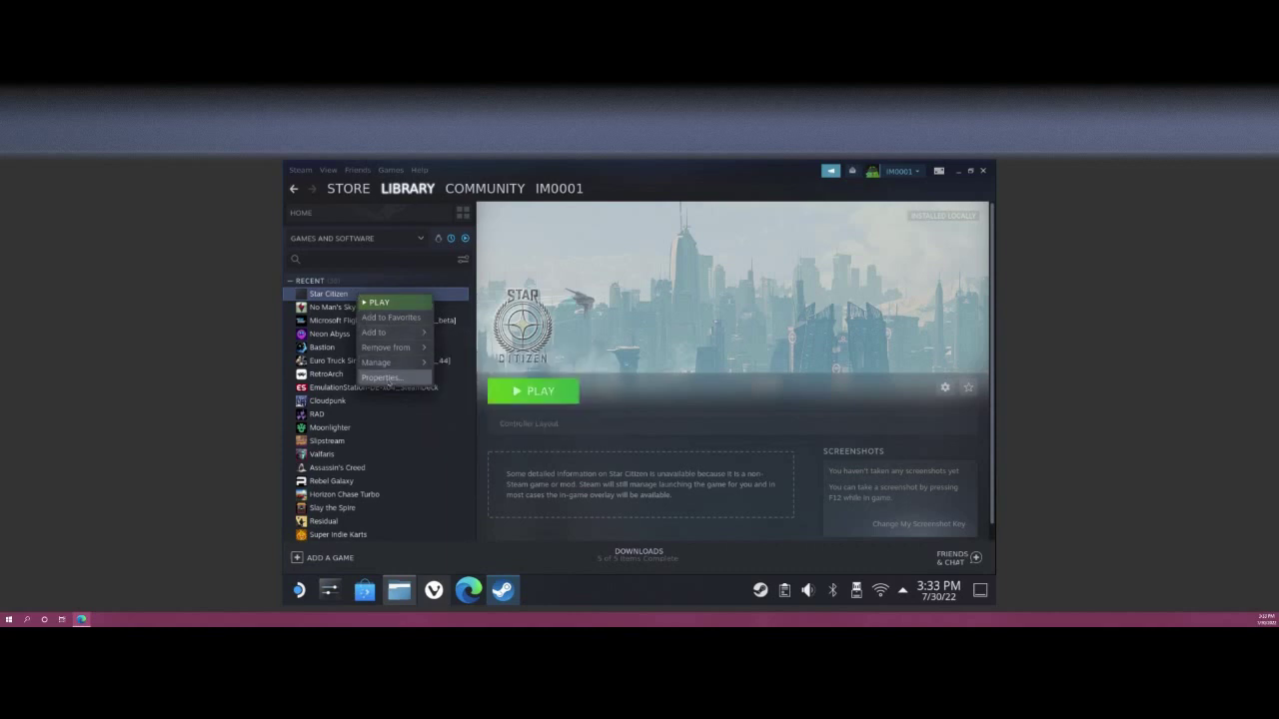
click(390, 380)
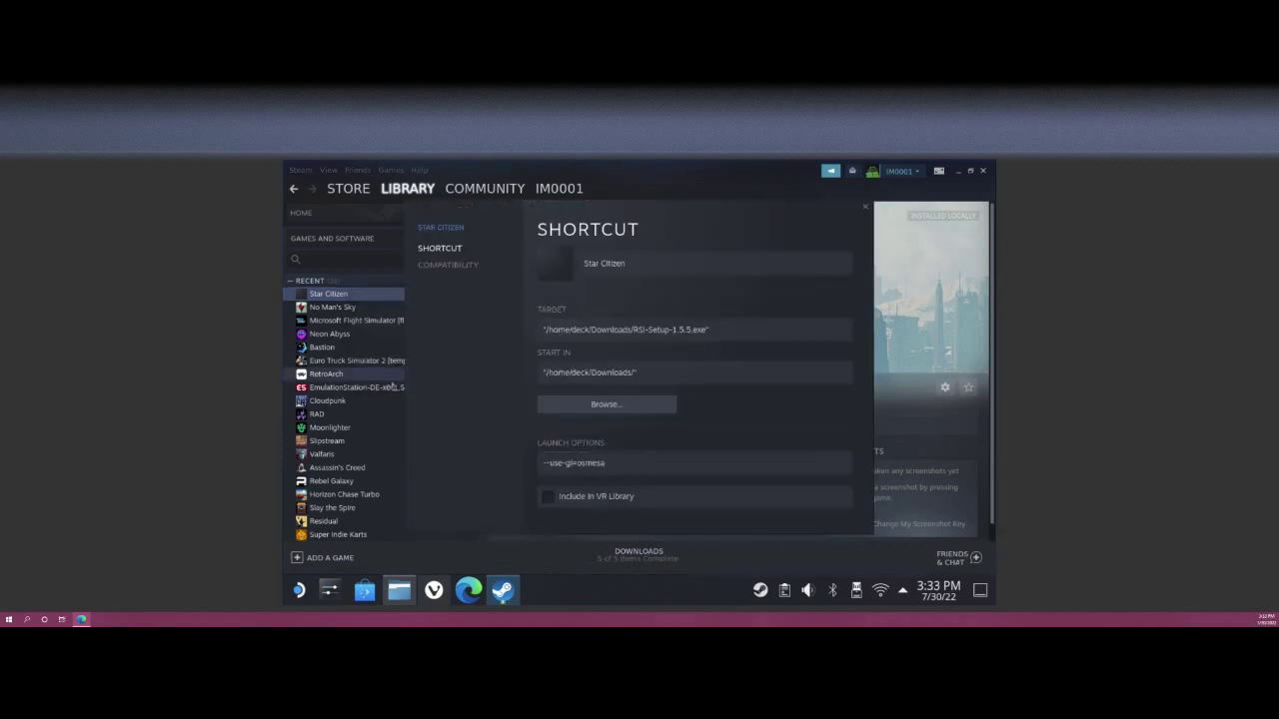
click(634, 264)
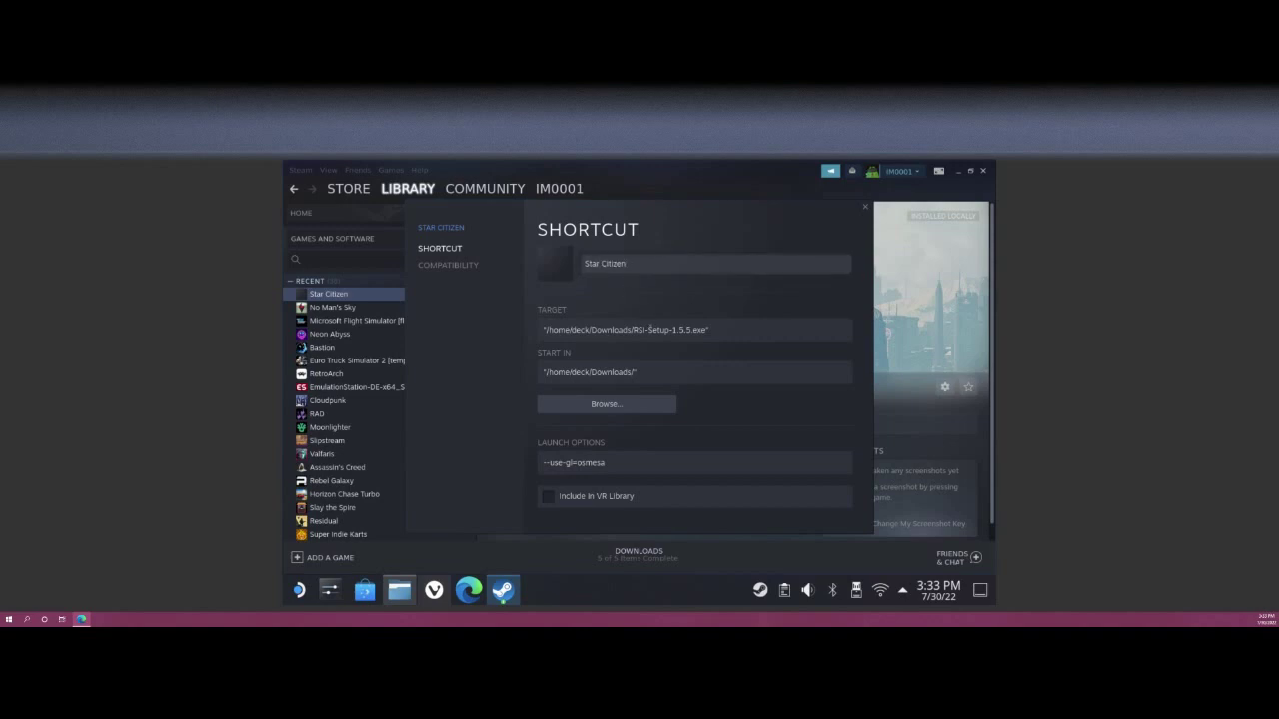
click(565, 406)
Jump to the filesystem root and open the home, then deck folders.
click(602, 292)
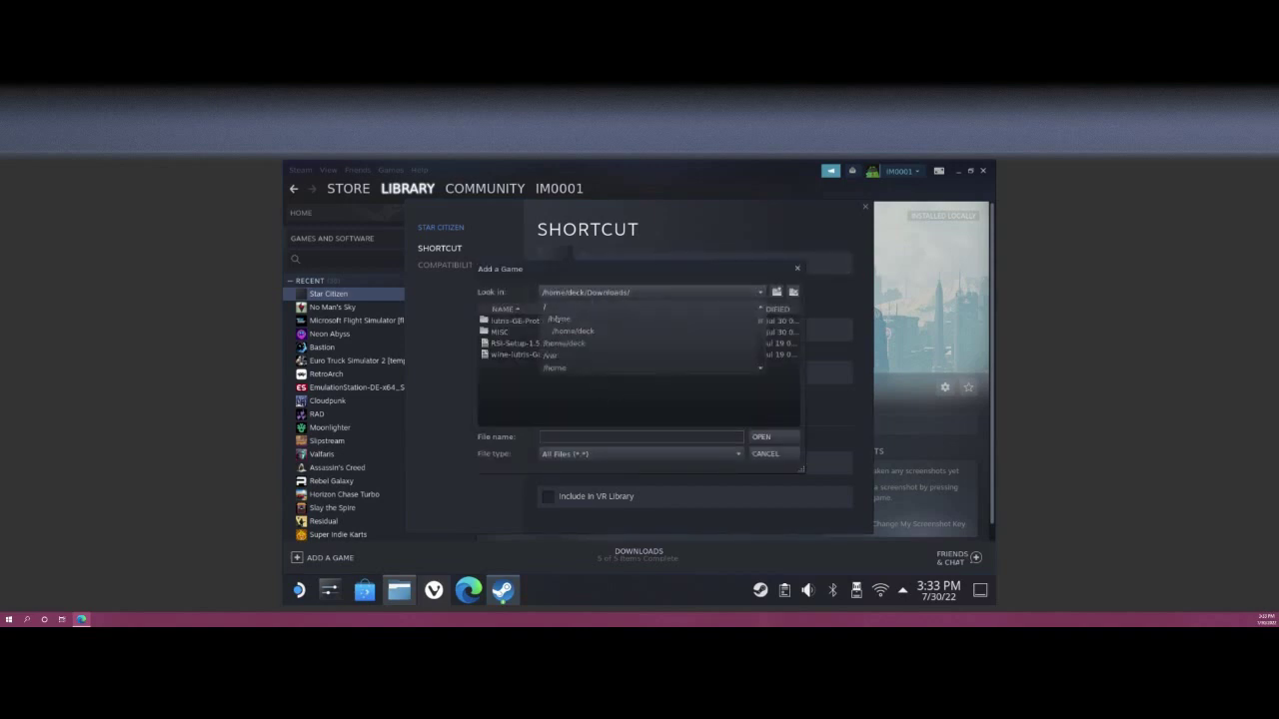
click(538, 312)
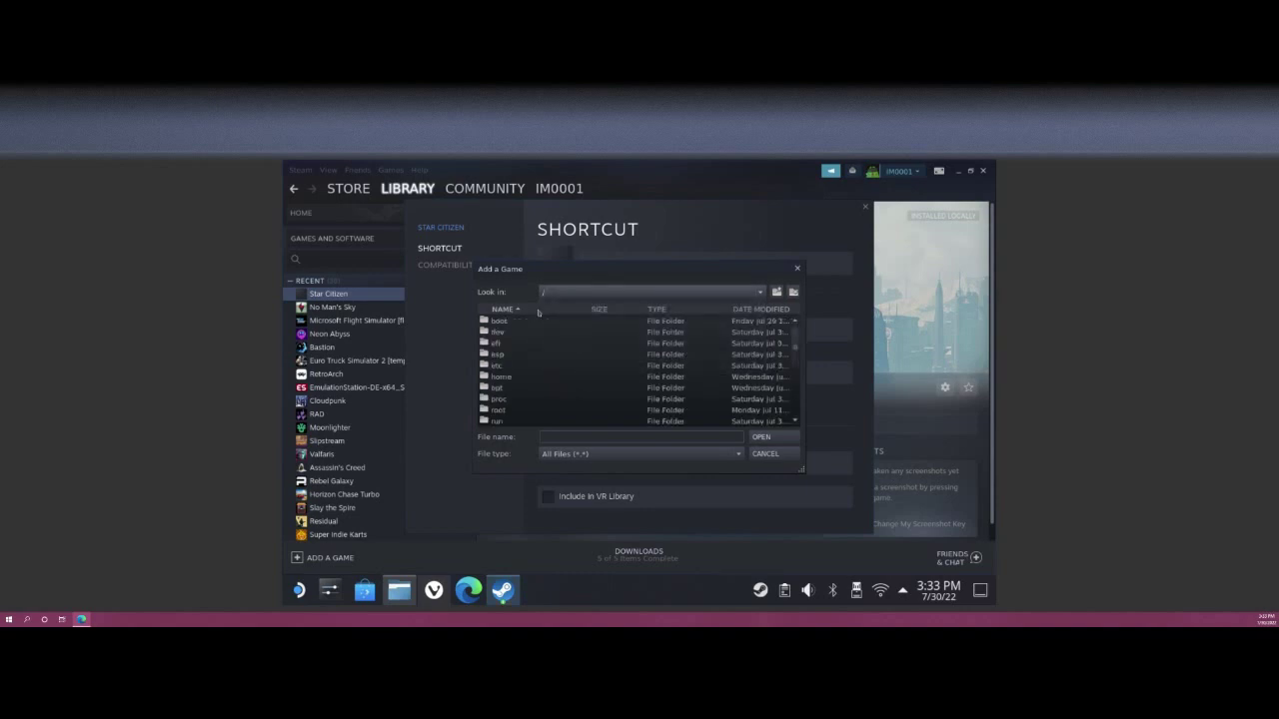
double_click(502, 376)
double_click(511, 381)
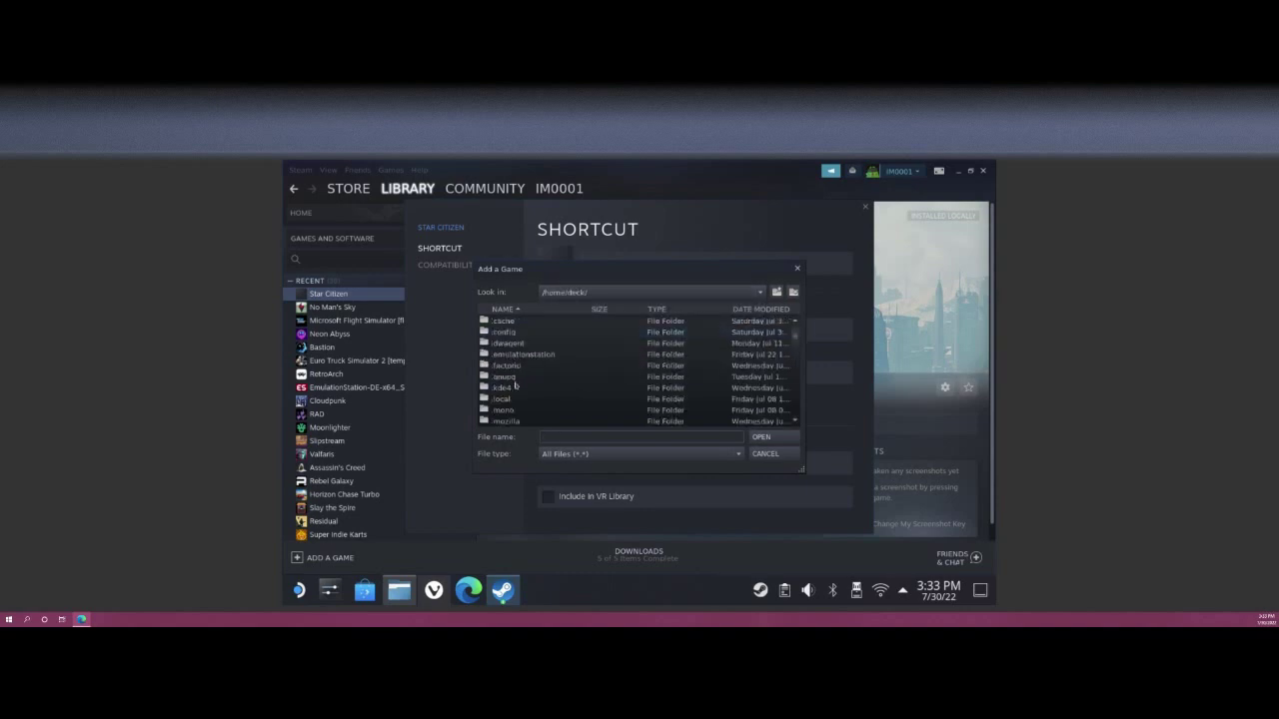
scroll(514, 385, down, 3)
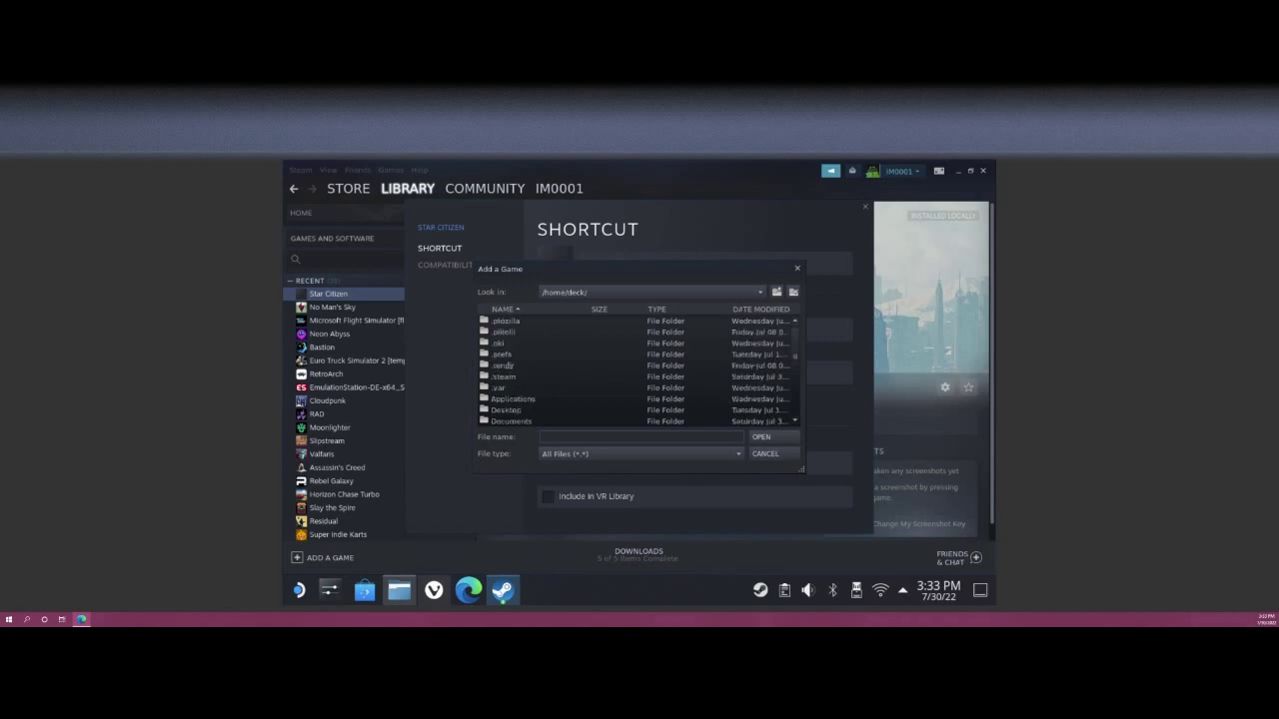
scroll(510, 366, up, 1)
scroll(510, 370, up, 1)
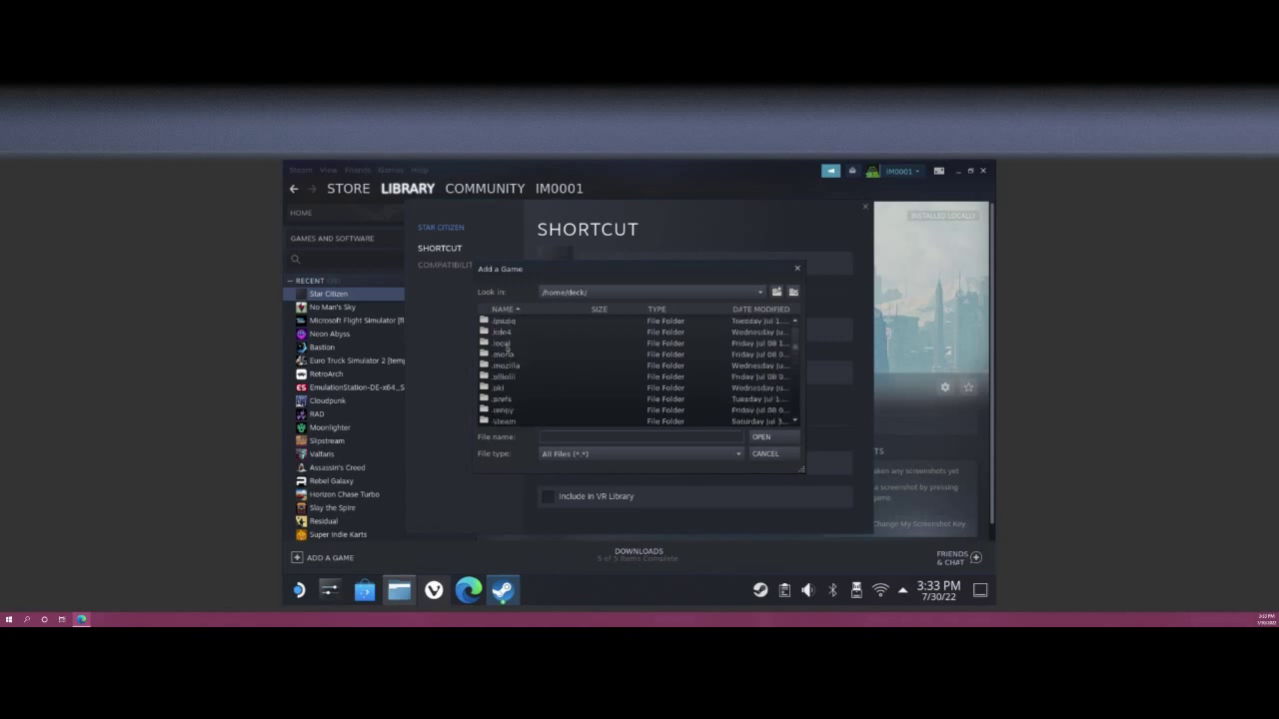
Browse into the hidden .local/share/Steam/steamapps folder.
double_click(506, 346)
double_click(501, 332)
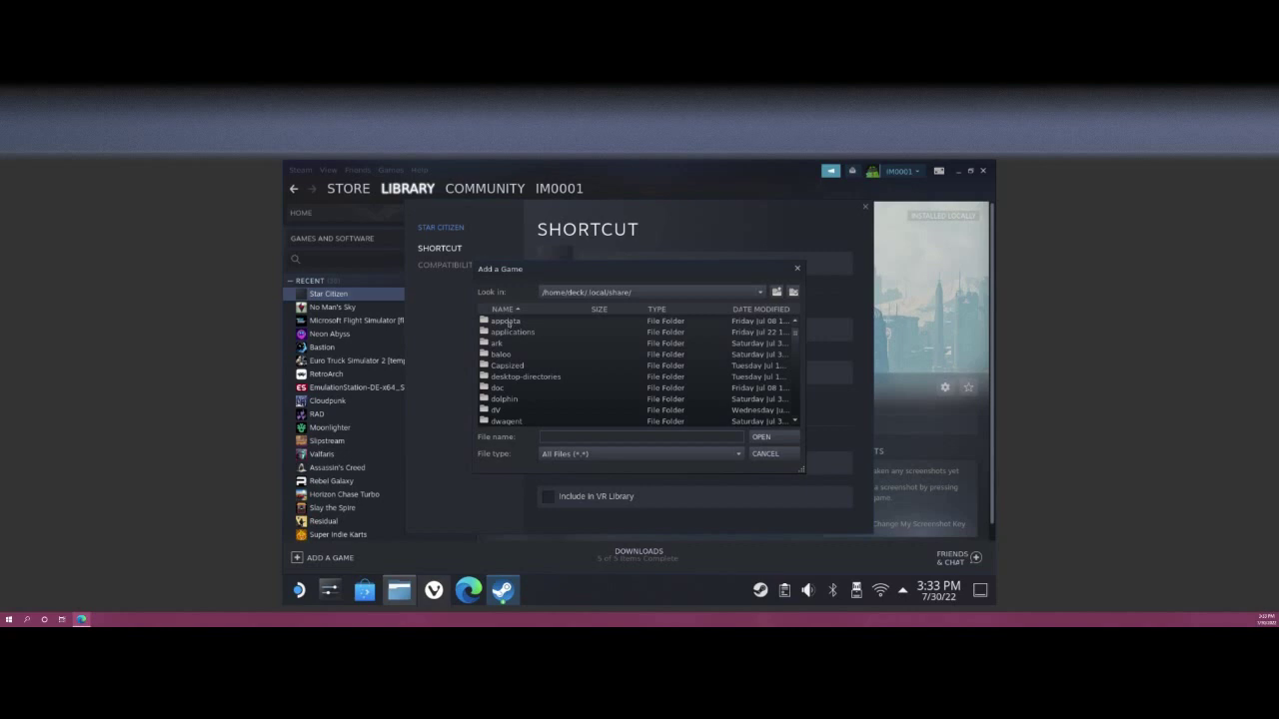
scroll(509, 350, down, 10)
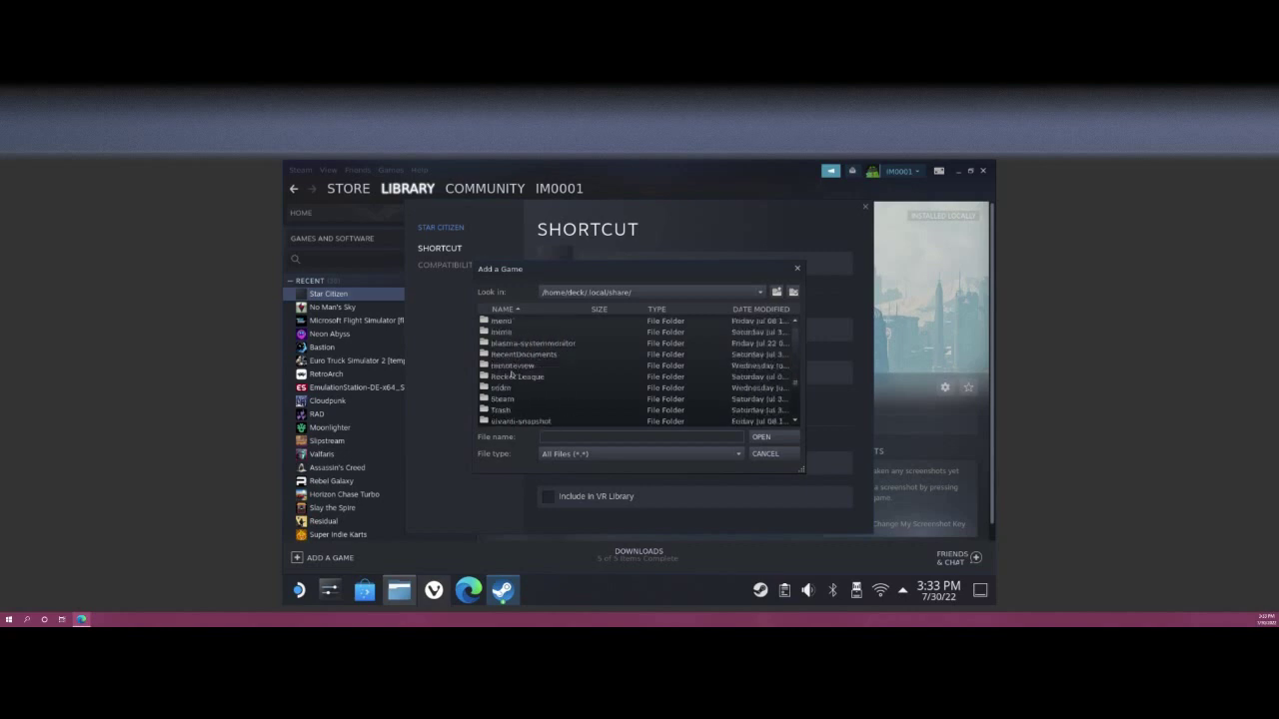
double_click(506, 400)
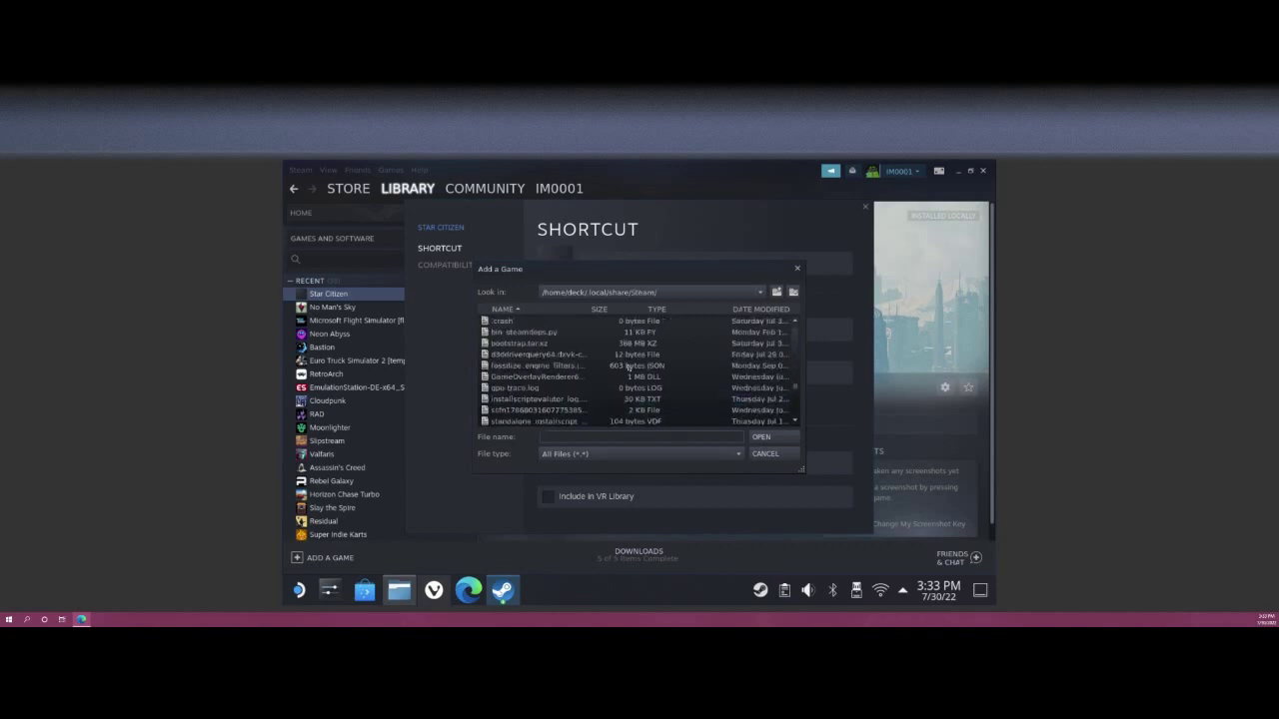
scroll(511, 400, up, 6)
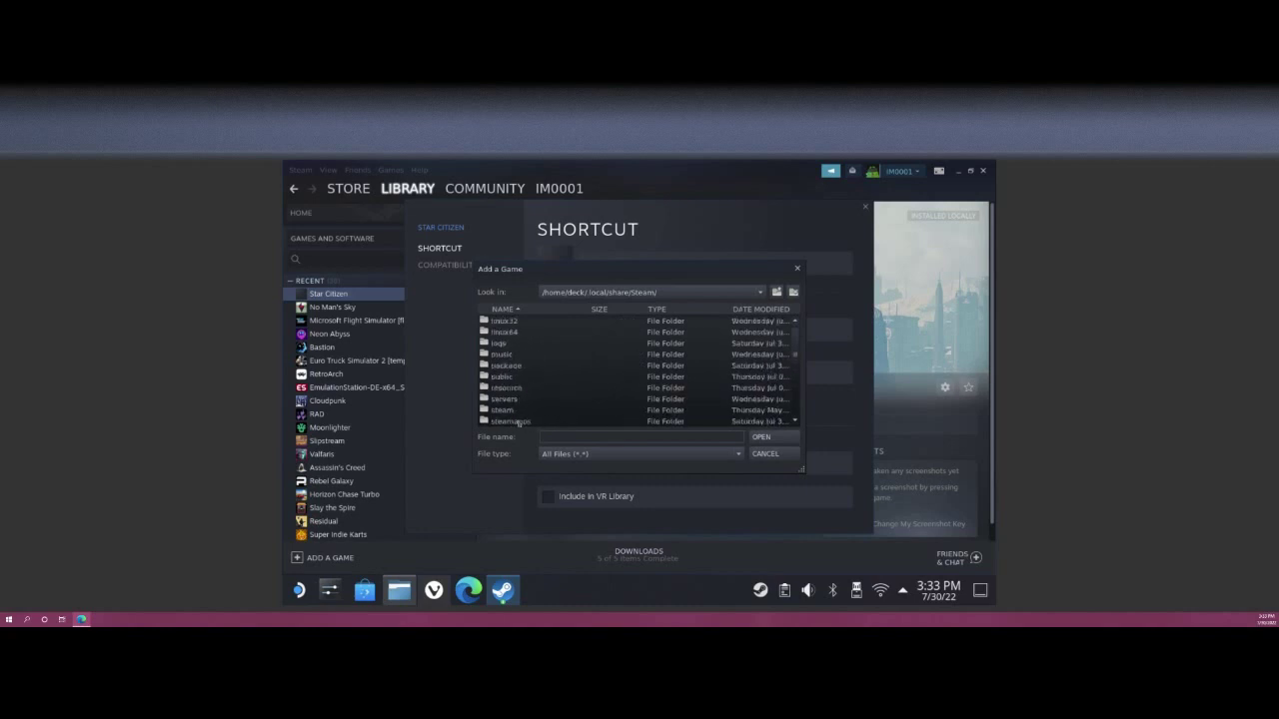
double_click(510, 420)
scroll(522, 417, up, 4)
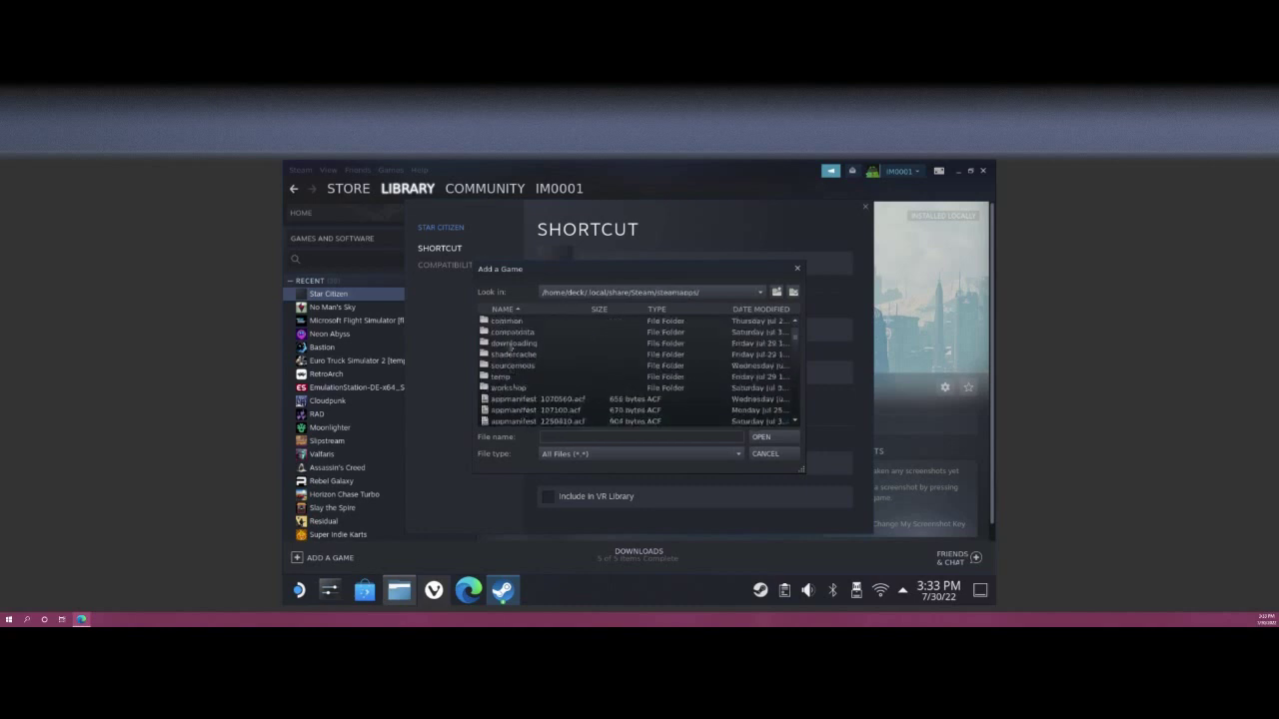
click(530, 333)
double_click(532, 332)
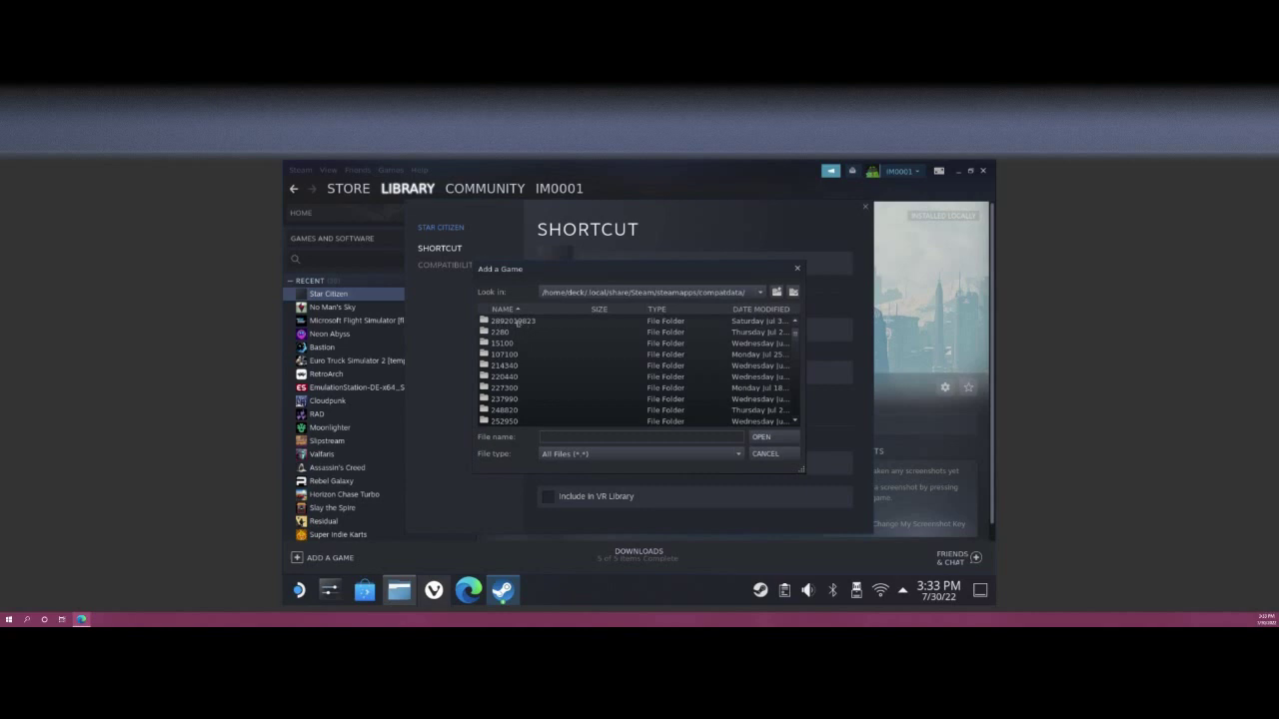
click(522, 322)
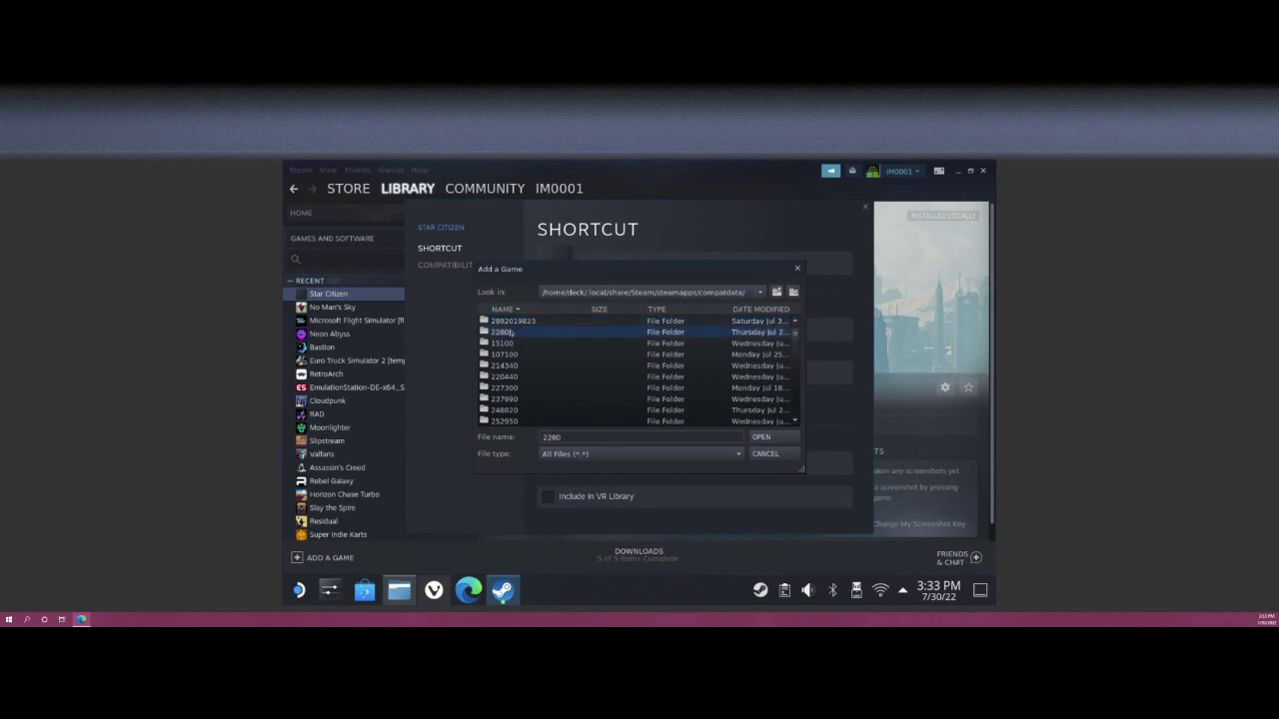
double_click(512, 322)
double_click(496, 322)
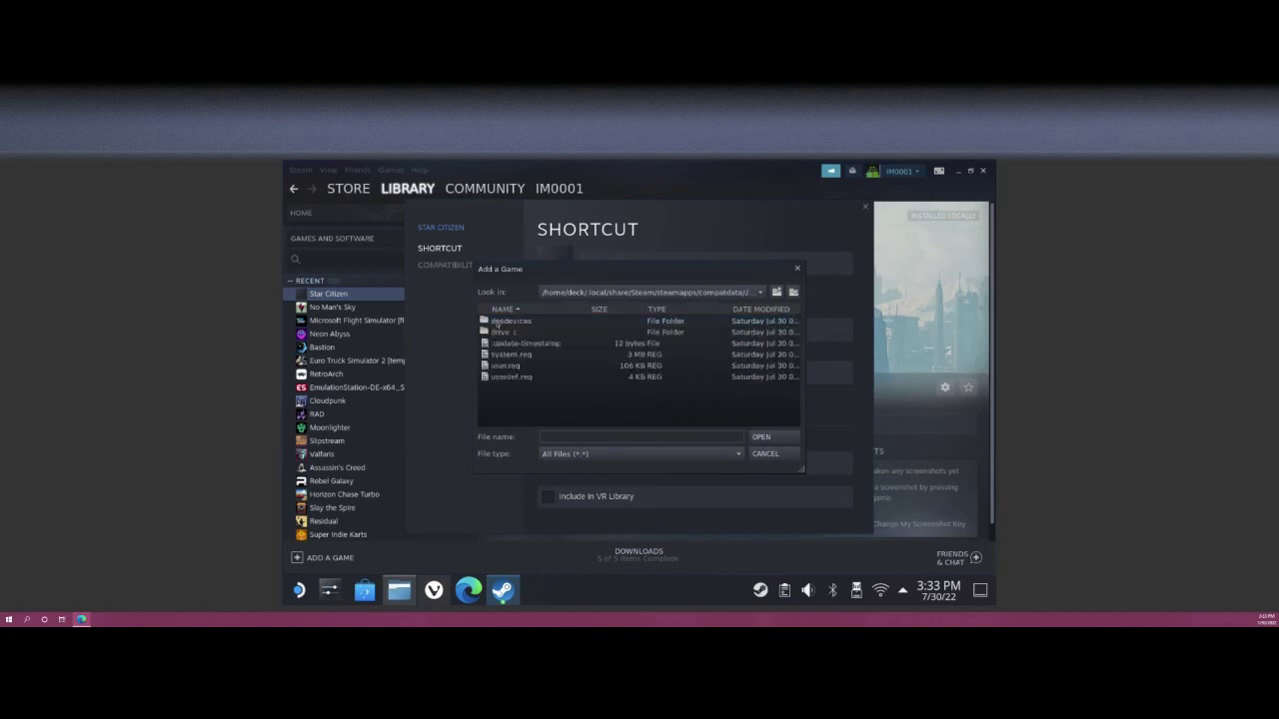
Go through drive_c > Program Files > Roberts Space Industries > RSI Launcher and select RSI Launcher.exe as target.
click(511, 334)
double_click(510, 332)
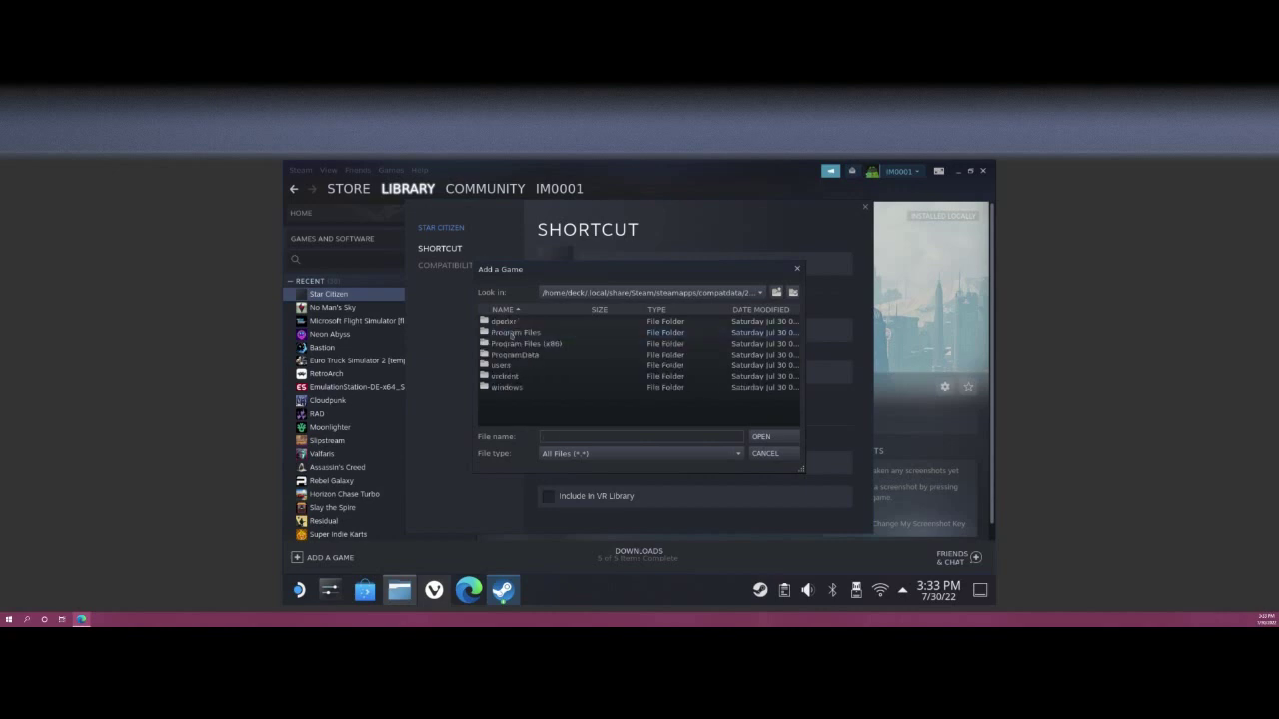
double_click(525, 334)
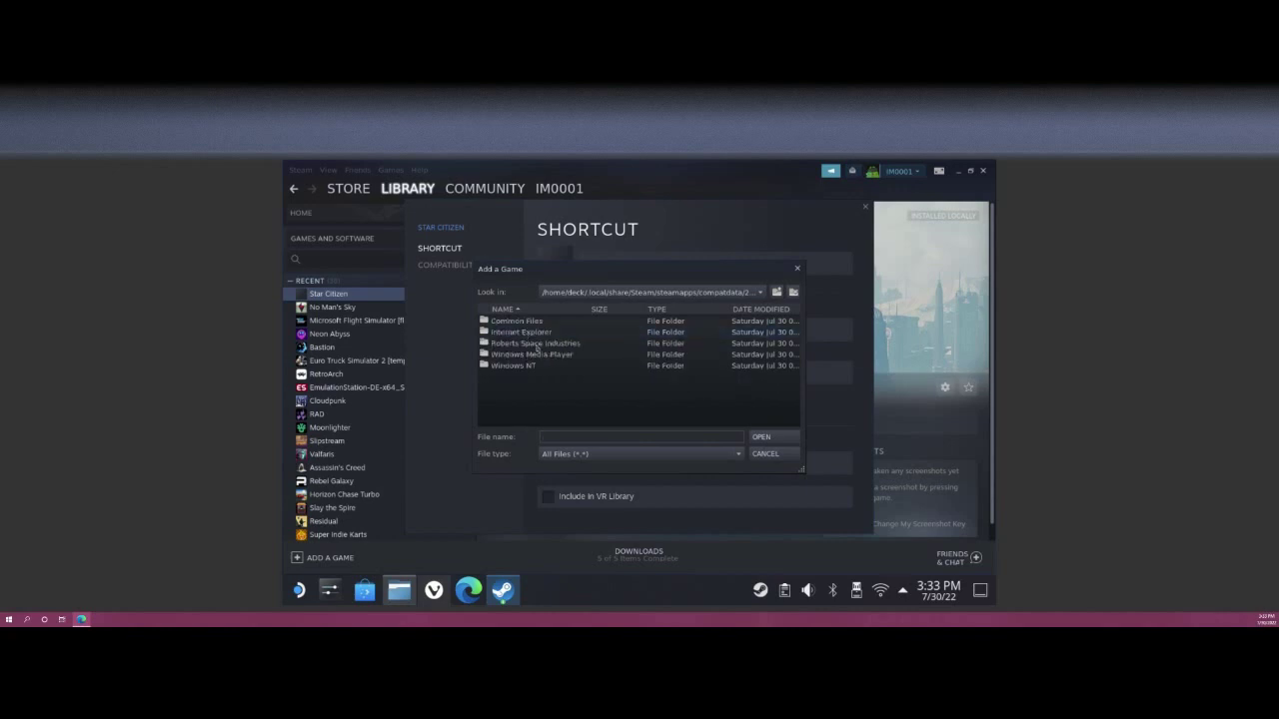
double_click(535, 344)
double_click(514, 321)
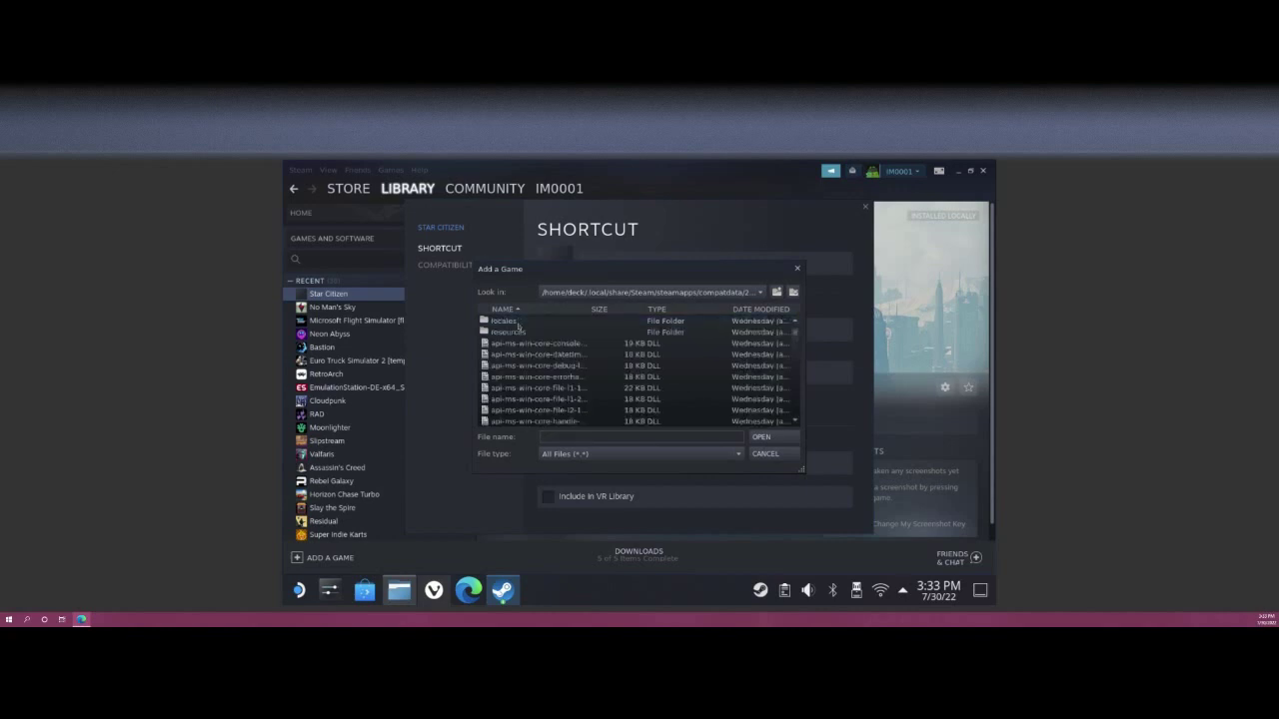
scroll(562, 355, down, 10)
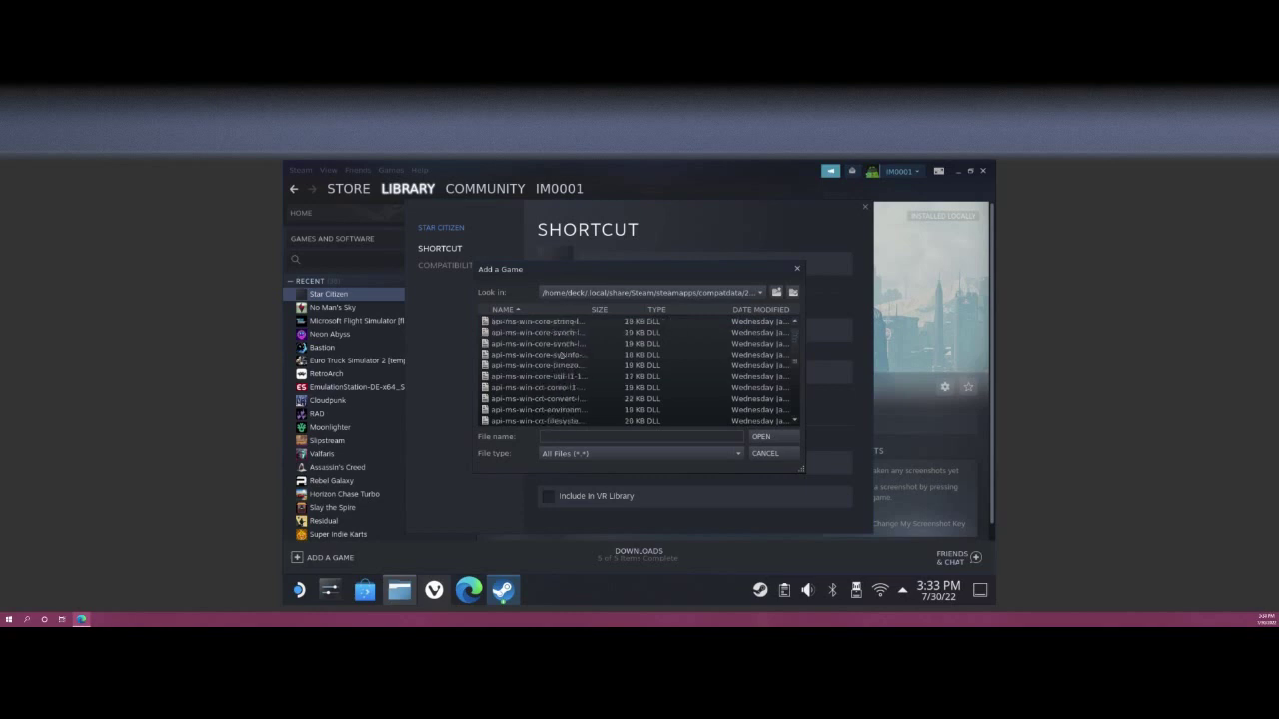
scroll(564, 354, down, 3)
scroll(536, 372, down, 3)
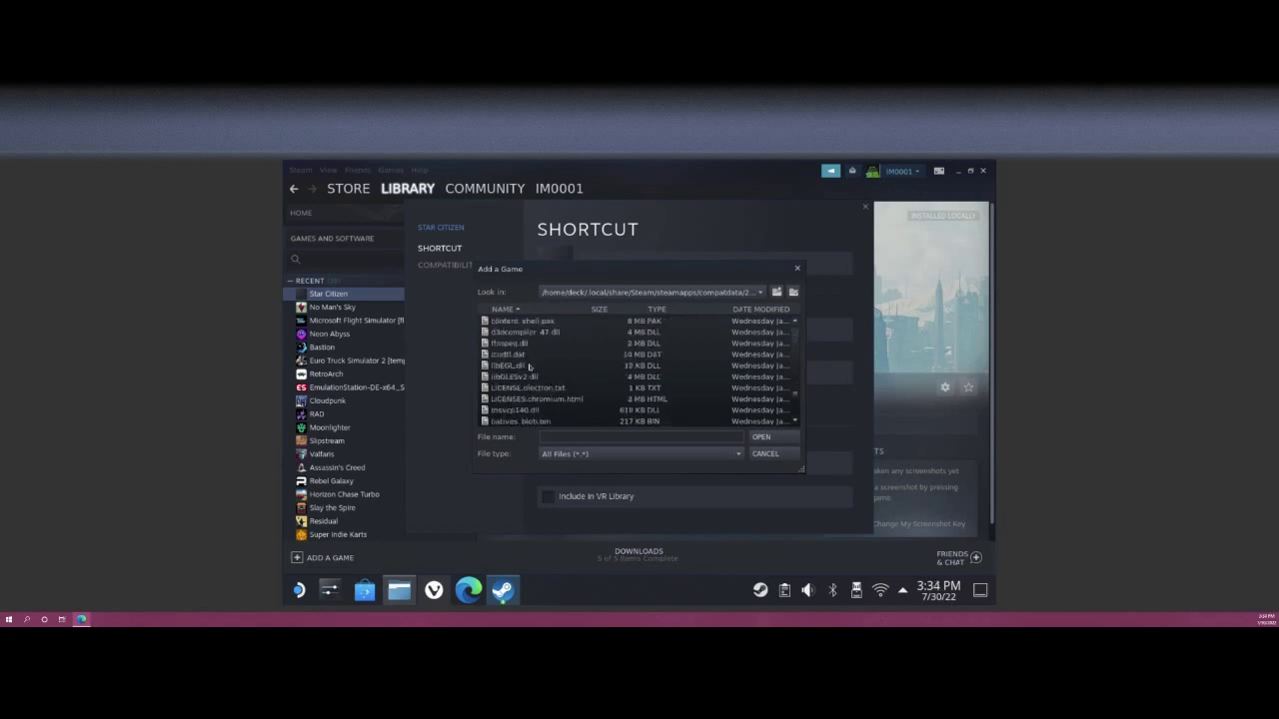
double_click(533, 378)
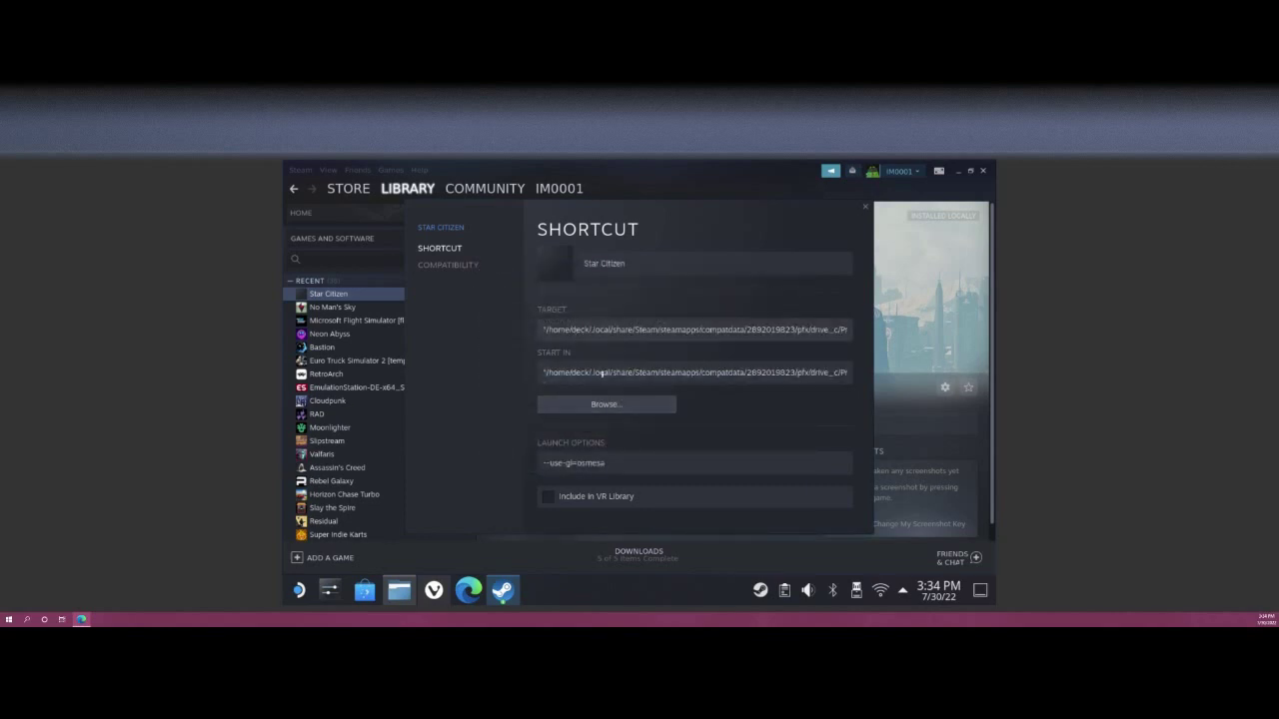
Close the Star Citizen properties from the Compatibility page and close the RSI Launcher sign-in window.
click(460, 265)
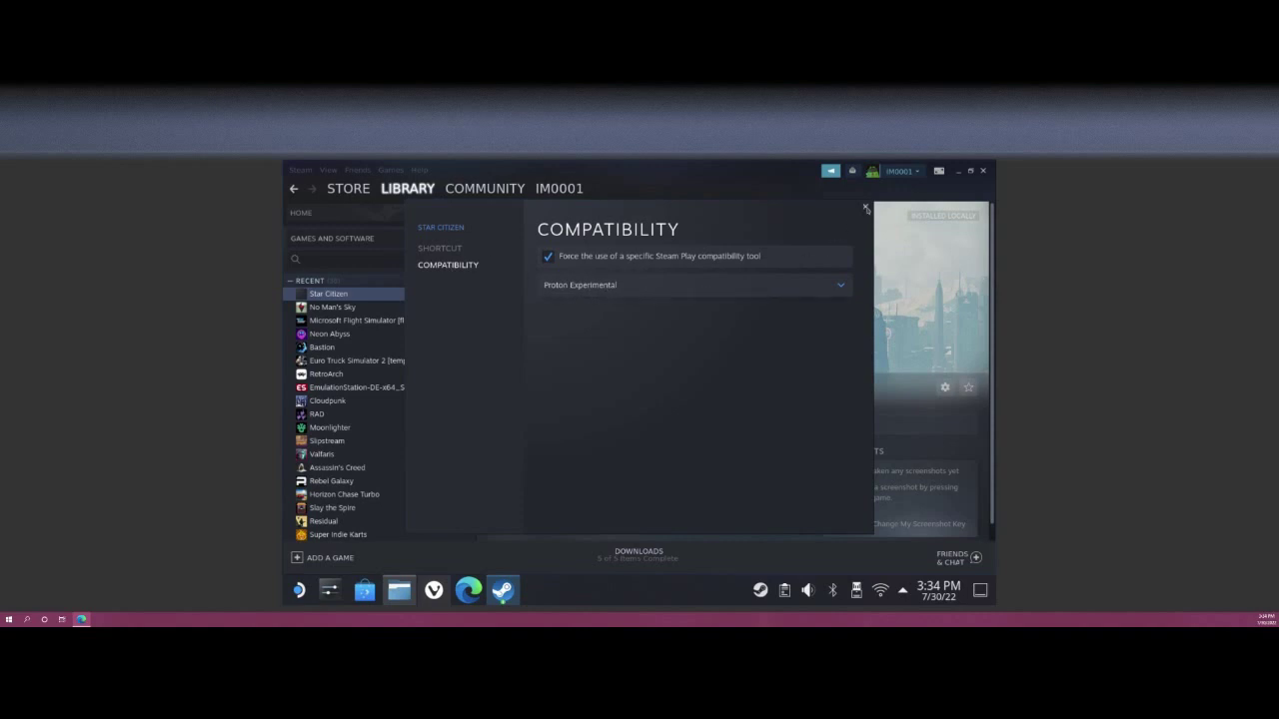
click(866, 209)
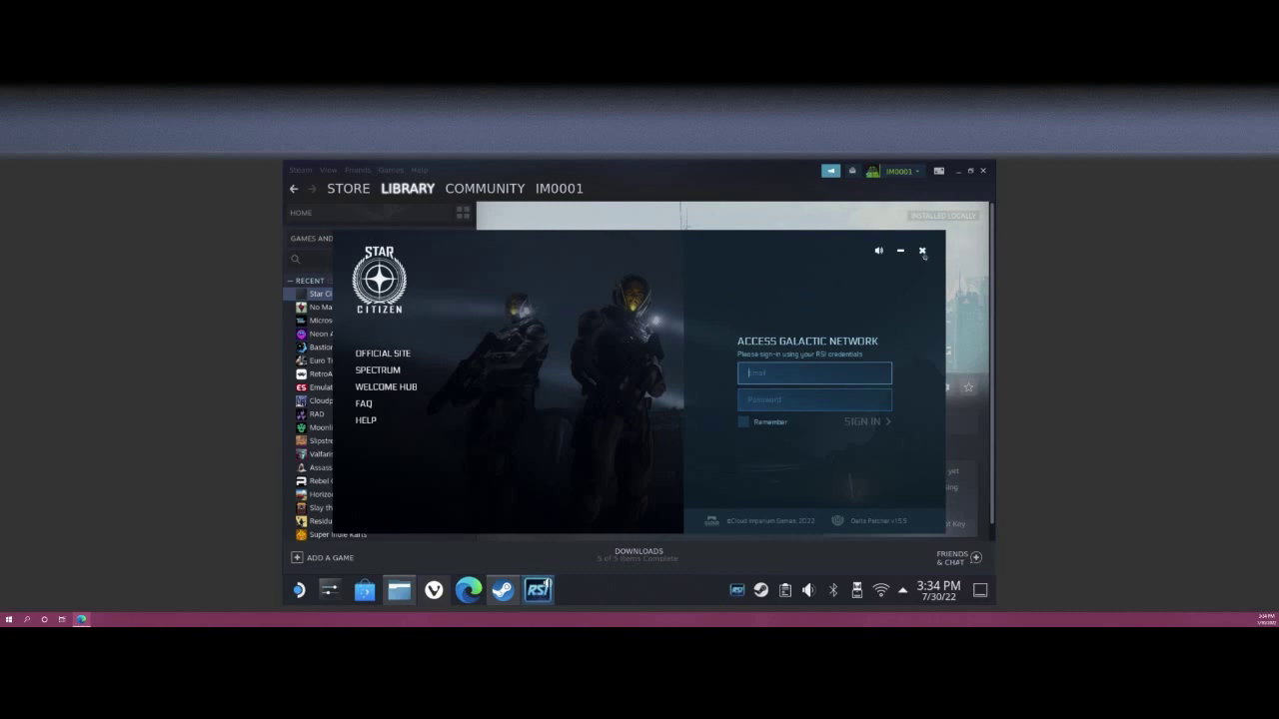
click(922, 251)
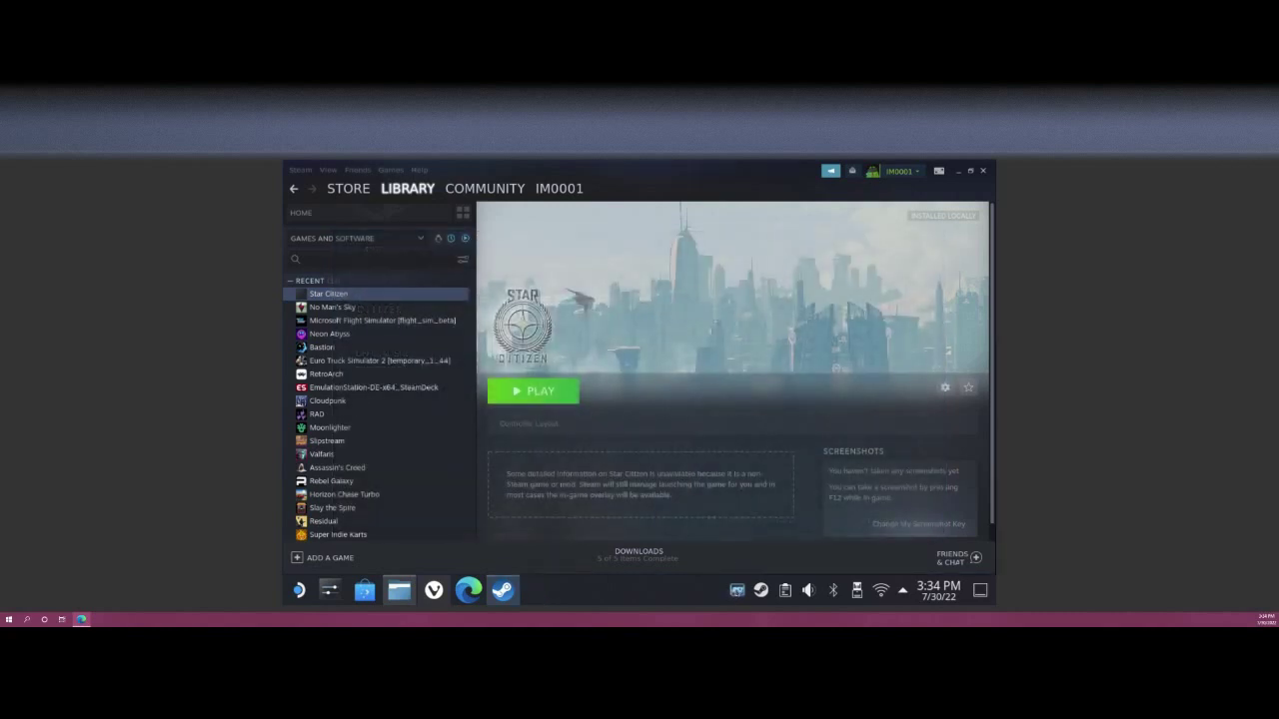
Quit the background RSI Launcher and set Star Citizen's compatibility tool to GE-Proton7-15.
right_click(738, 590)
click(760, 579)
right_click(393, 297)
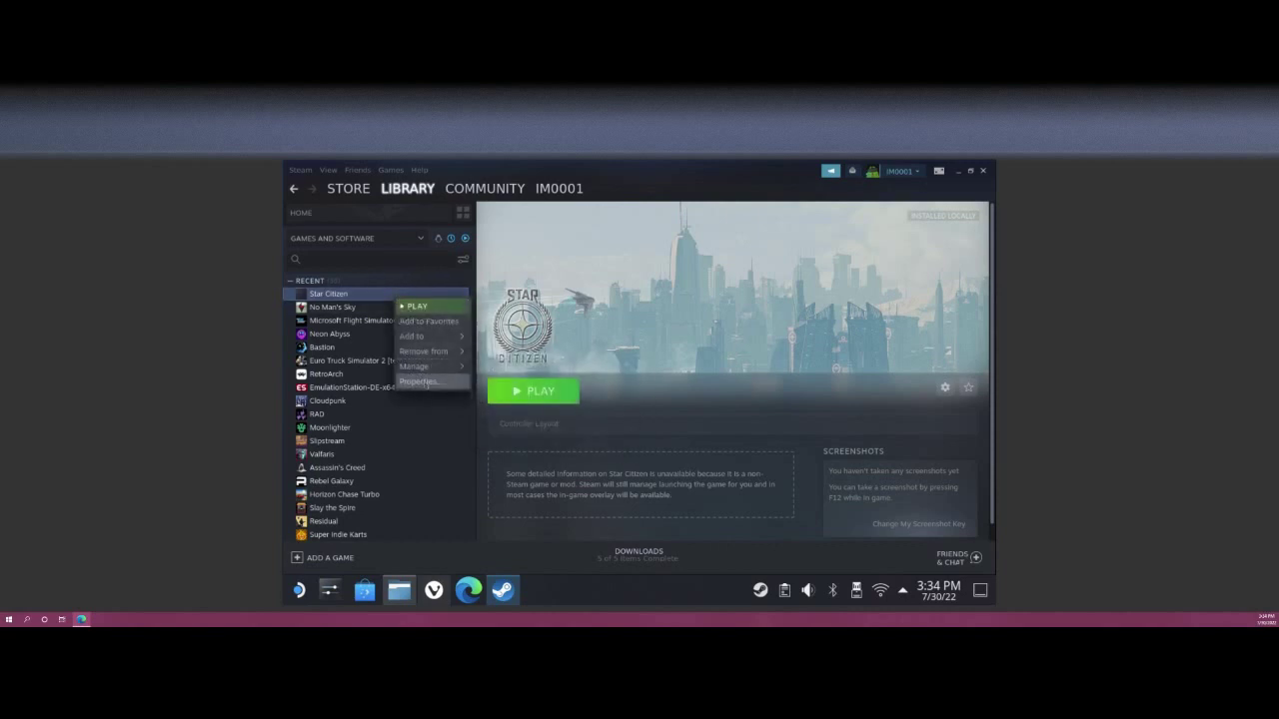
click(418, 380)
click(460, 267)
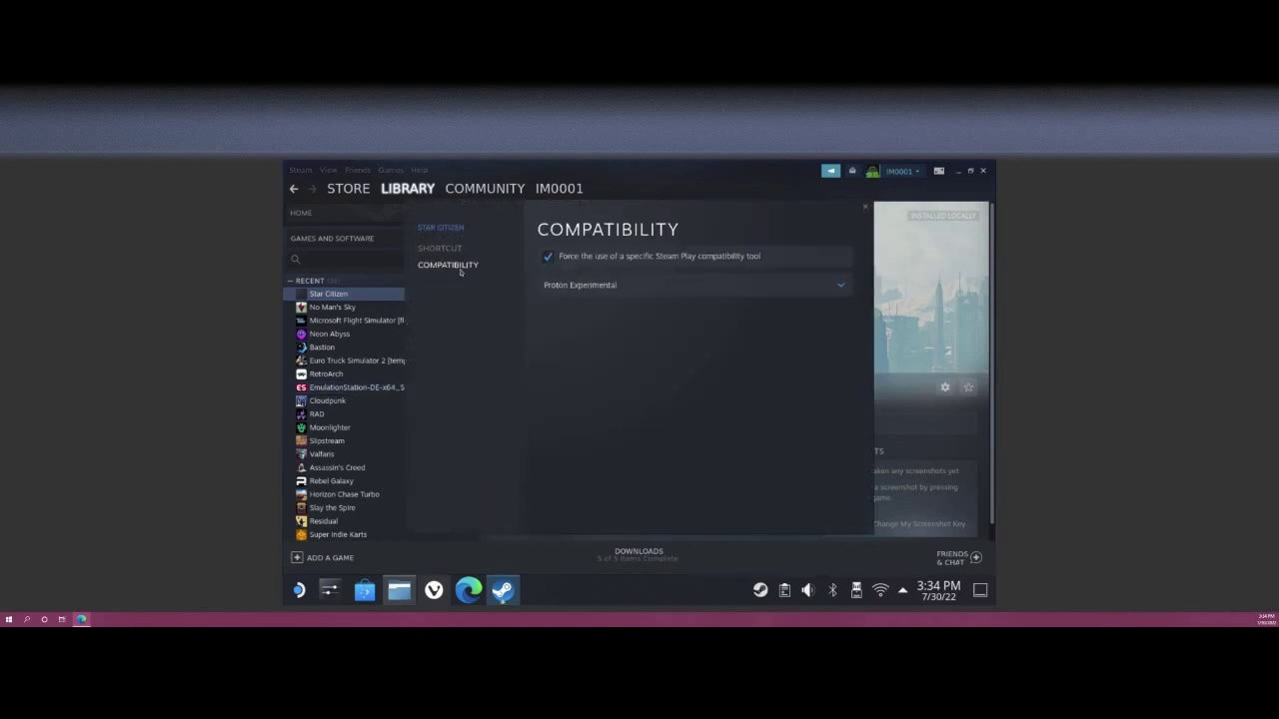
click(588, 285)
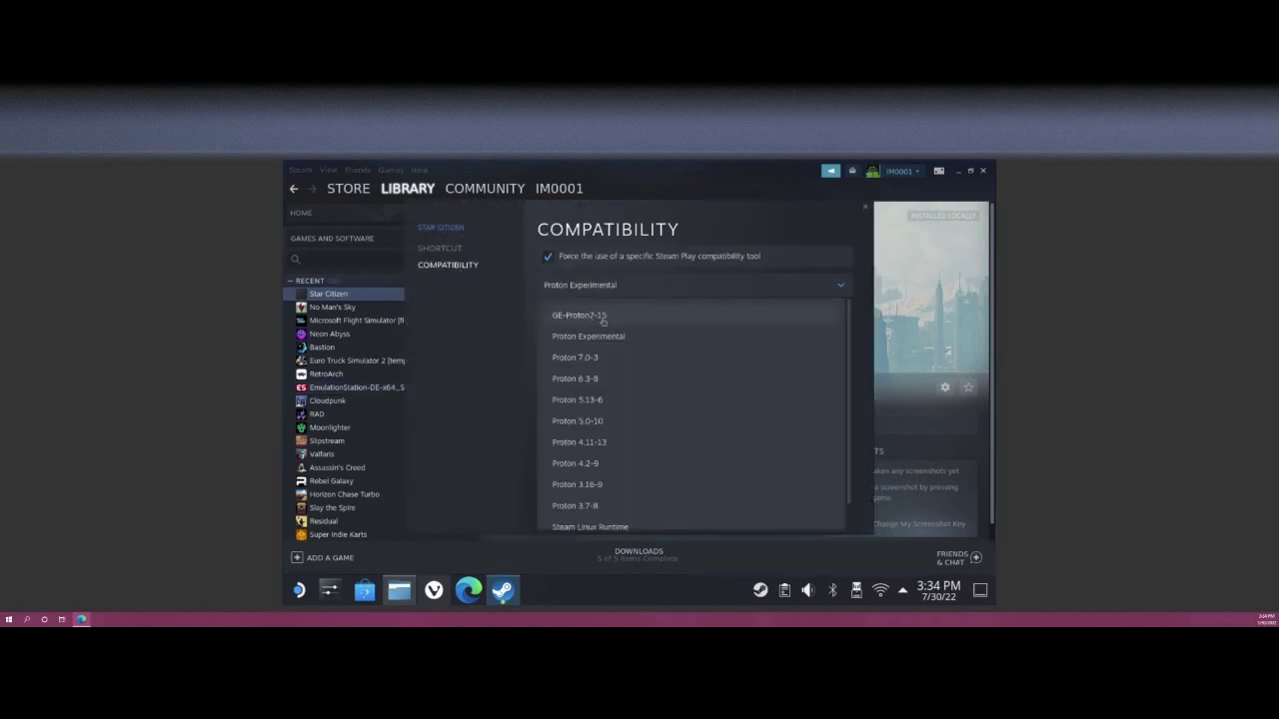
click(603, 316)
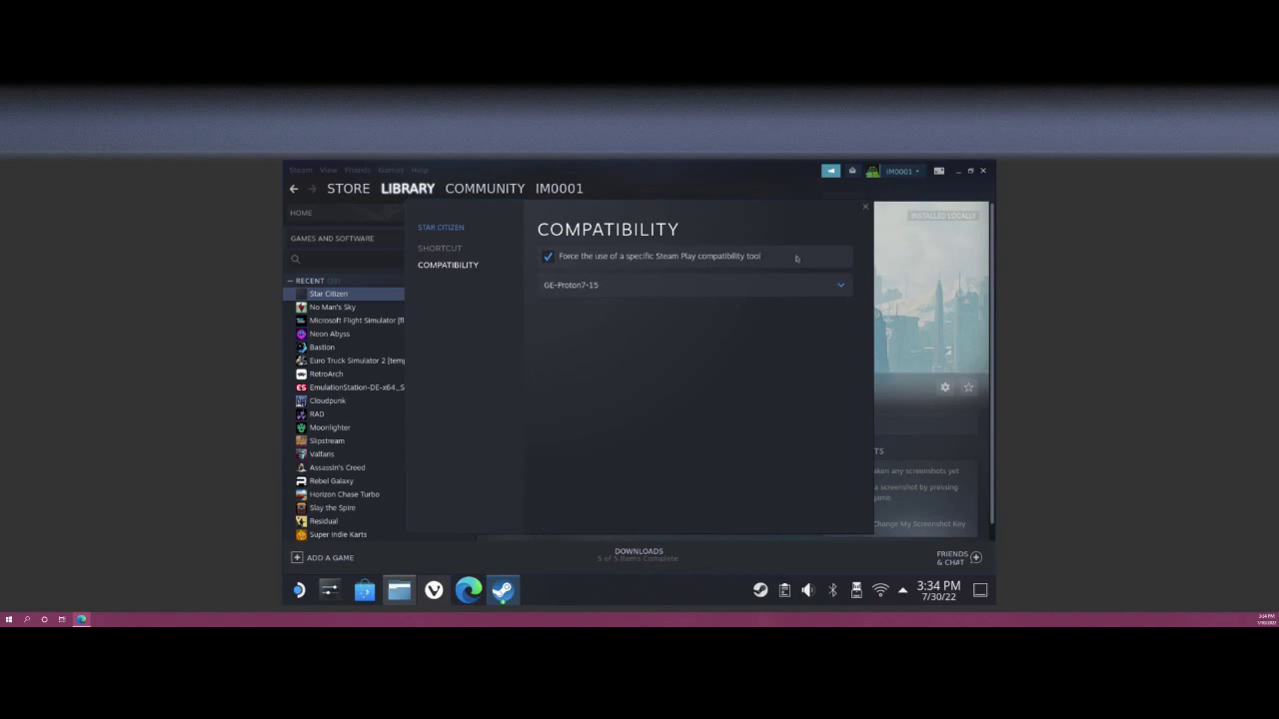
click(866, 207)
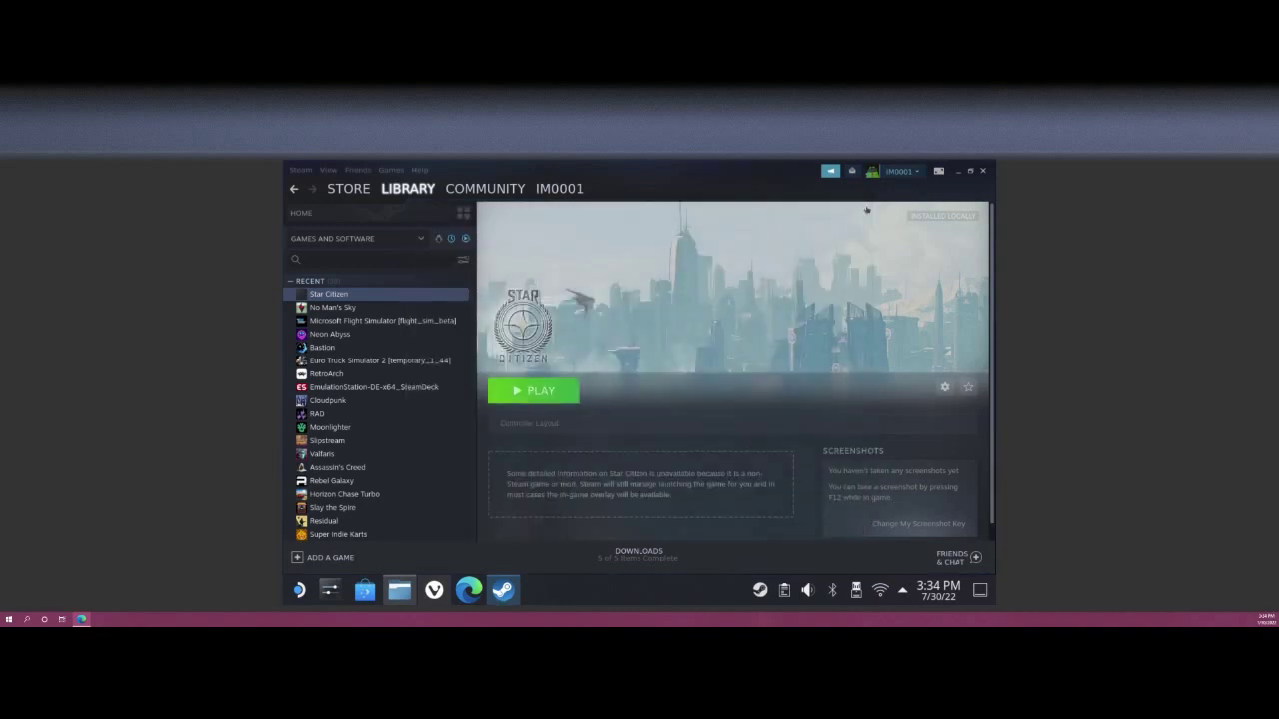